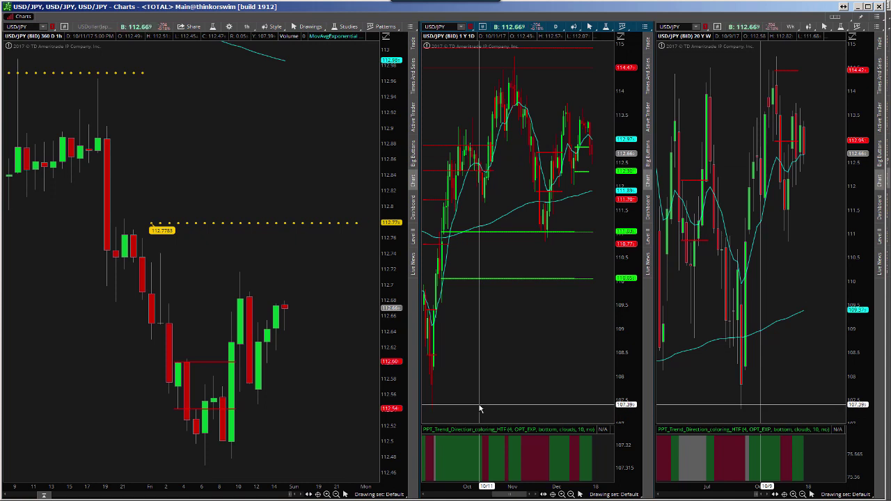
Step: Look back through the hourly USD/JPY chart to the price action around September 1, 2017
{"action": "scroll", "coordinate": [481, 407], "scroll_direction": "up", "scroll_amount": 1}
{"action": "scroll", "coordinate": [480, 408], "scroll_direction": "up", "scroll_amount": 1}
{"action": "scroll", "coordinate": [451, 406], "scroll_direction": "up", "scroll_amount": 1}
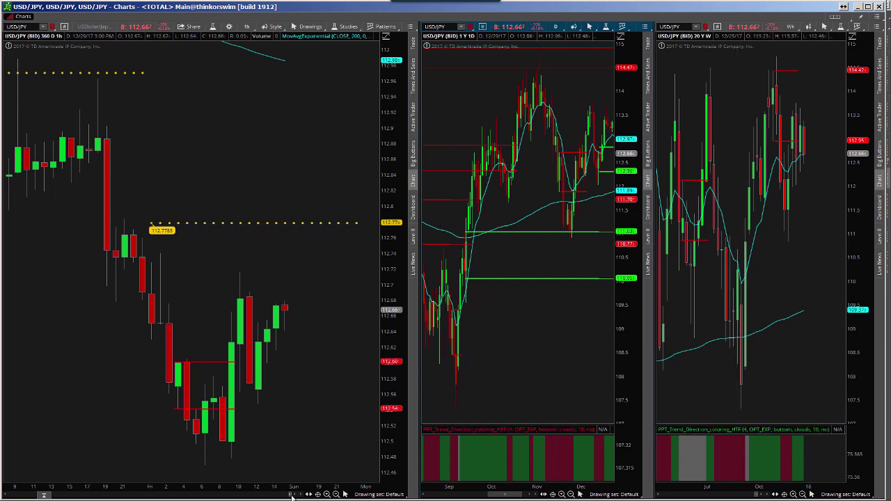
{"action": "left_click", "coordinate": [247, 496]}
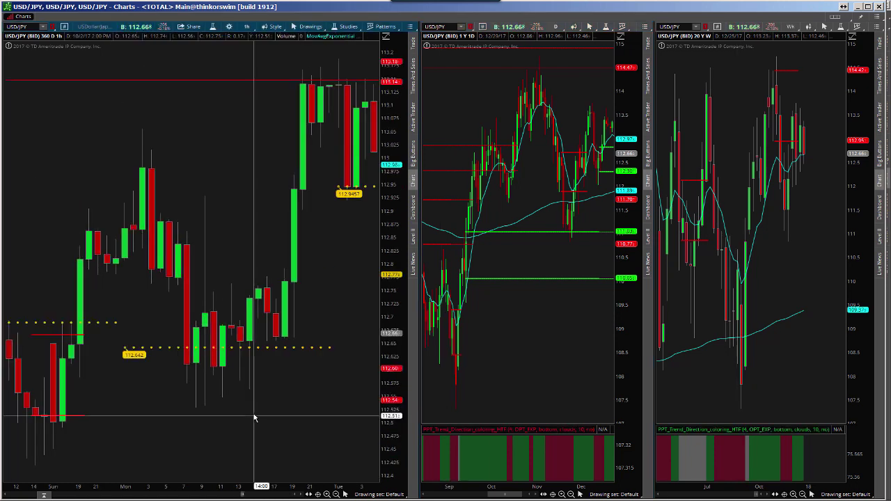
{"action": "left_click", "coordinate": [243, 496]}
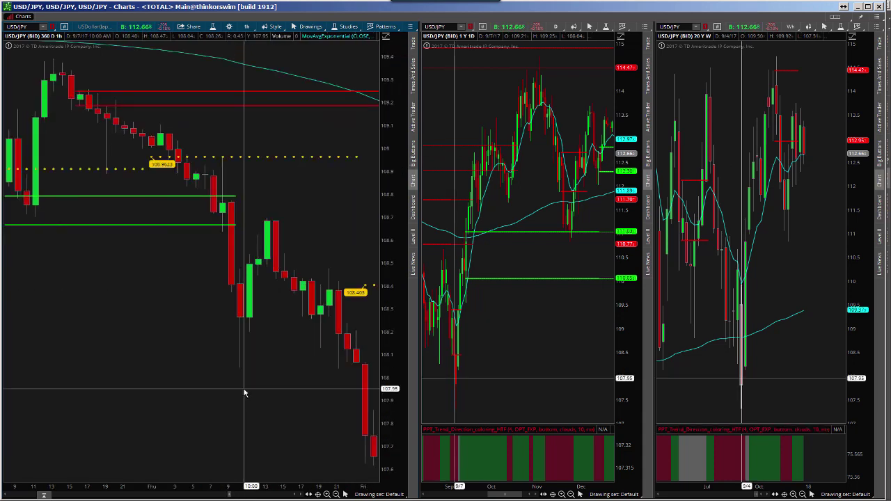
{"action": "scroll", "coordinate": [214, 396], "scroll_direction": "up", "scroll_amount": 2}
{"action": "scroll", "coordinate": [214, 398], "scroll_direction": "up", "scroll_amount": 5}
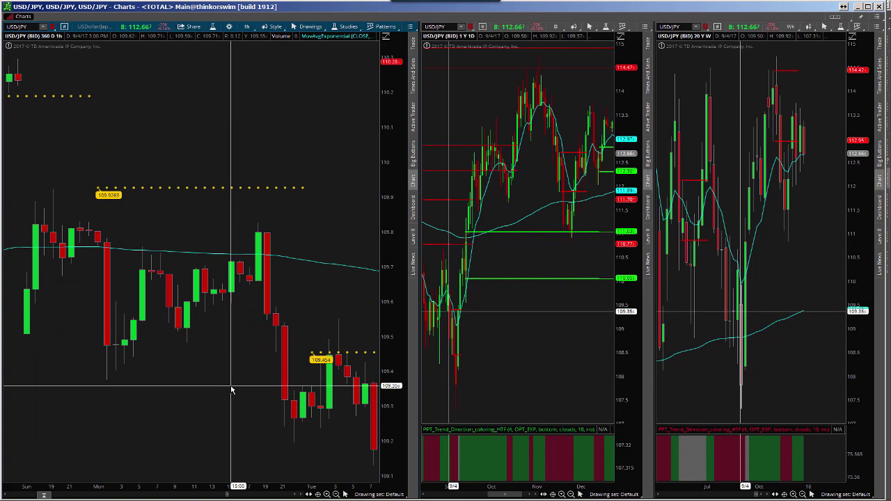
{"action": "scroll", "coordinate": [230, 387], "scroll_direction": "up", "scroll_amount": 3}
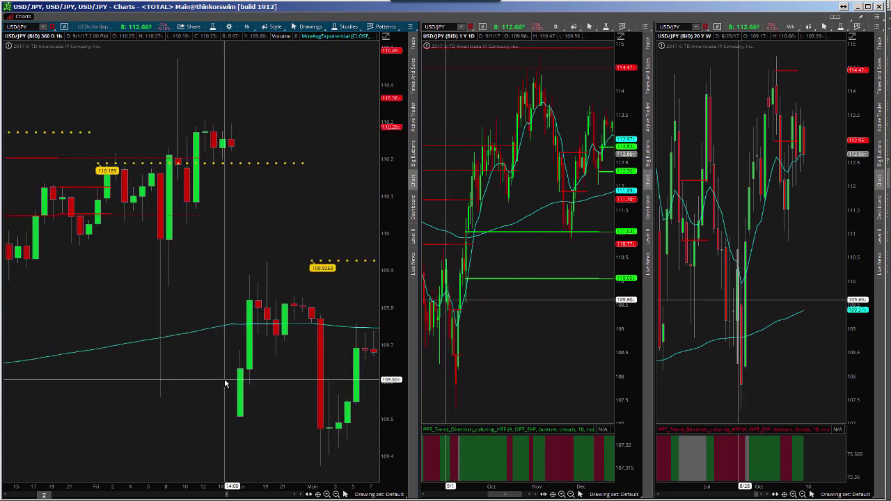
{"action": "scroll", "coordinate": [225, 383], "scroll_direction": "up", "scroll_amount": 3}
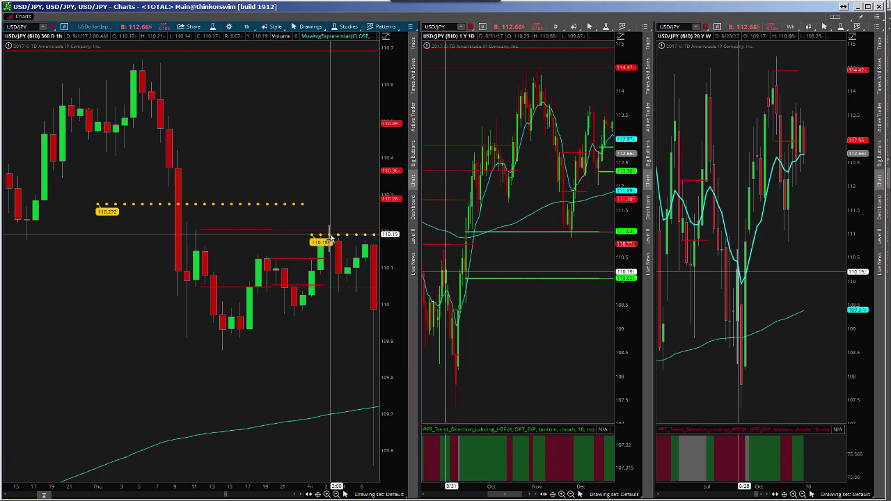
{"action": "scroll", "coordinate": [331, 238], "scroll_direction": "down", "scroll_amount": 1}
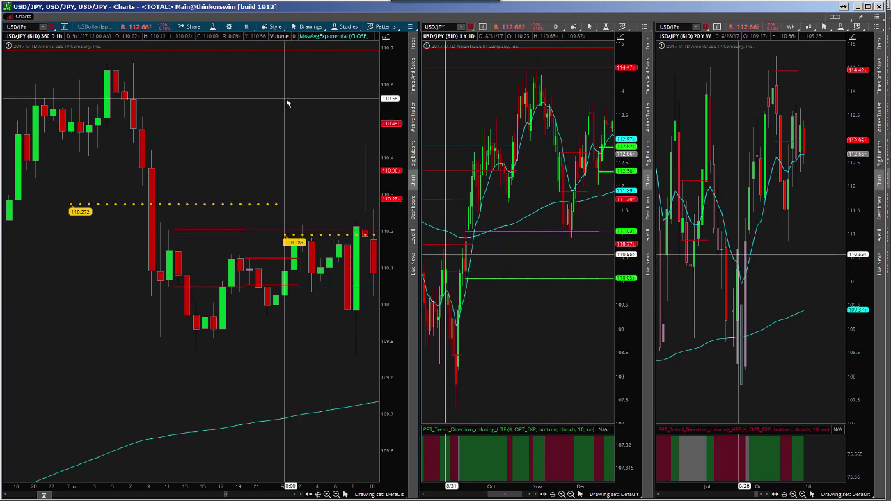
Step: Add the ATR study to the hourly USD/JPY chart and shrink its lower pane to a narrow strip
{"action": "left_click", "coordinate": [212, 27]}
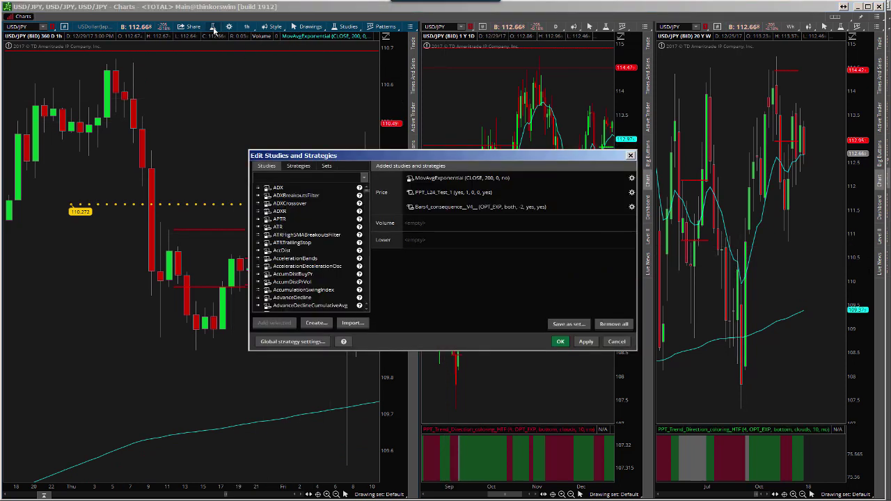
{"action": "left_click", "coordinate": [278, 229]}
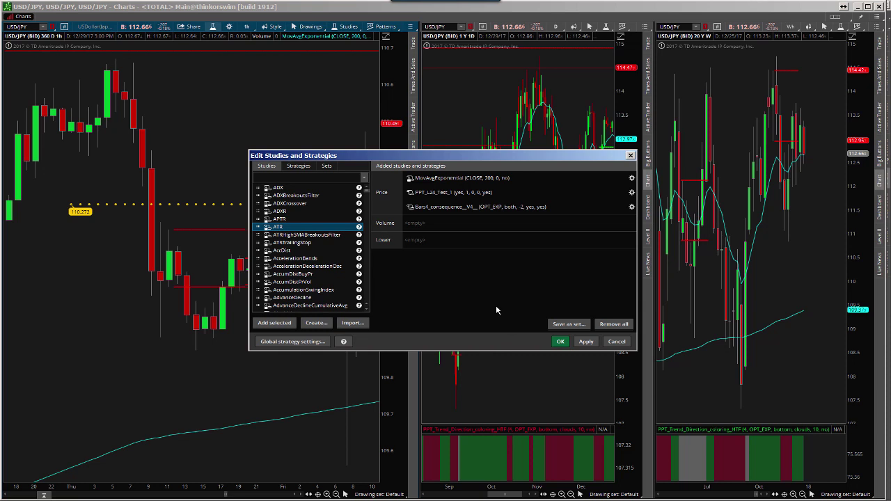
{"action": "key", "text": "Return"}
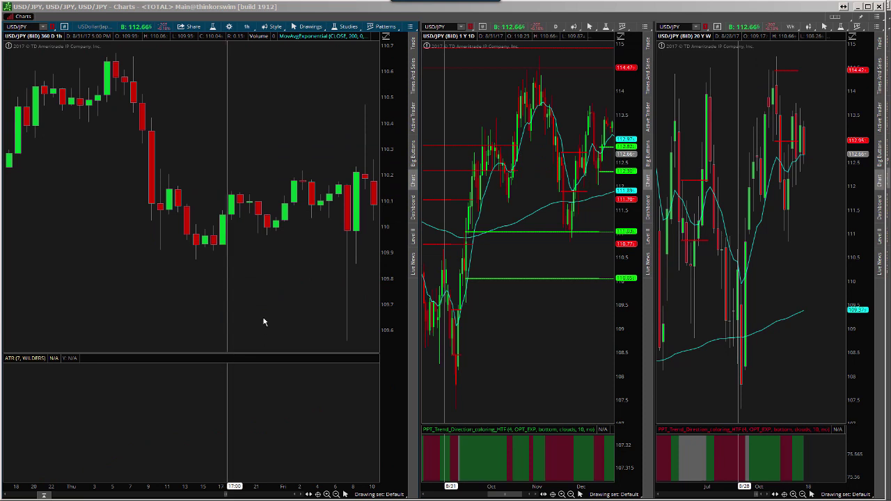
{"action": "left_click_drag", "start_coordinate": [247, 355], "coordinate": [244, 480]}
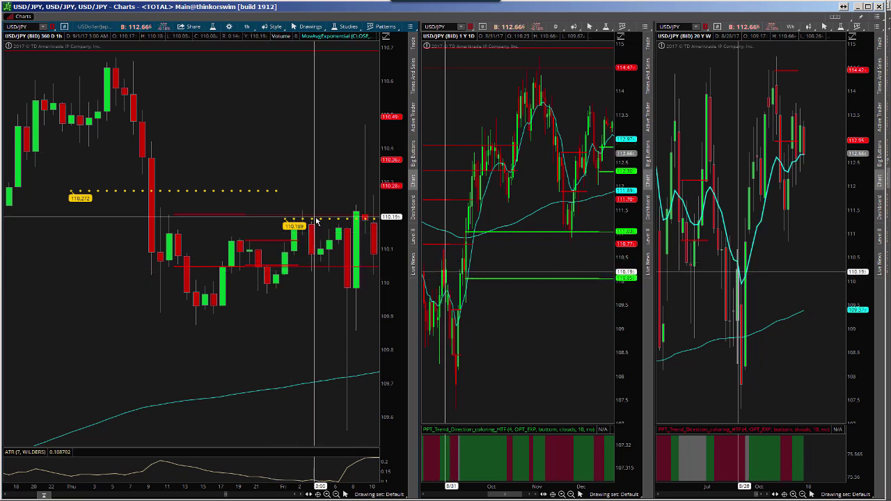
Step: Examine the hourly candles from September 1 to 8, 2017 against the yellow dotted levels, the green and red zones and the ATR
{"action": "scroll", "coordinate": [327, 218], "scroll_direction": "down", "scroll_amount": 3}
{"action": "scroll", "coordinate": [327, 218], "scroll_direction": "down", "scroll_amount": 4}
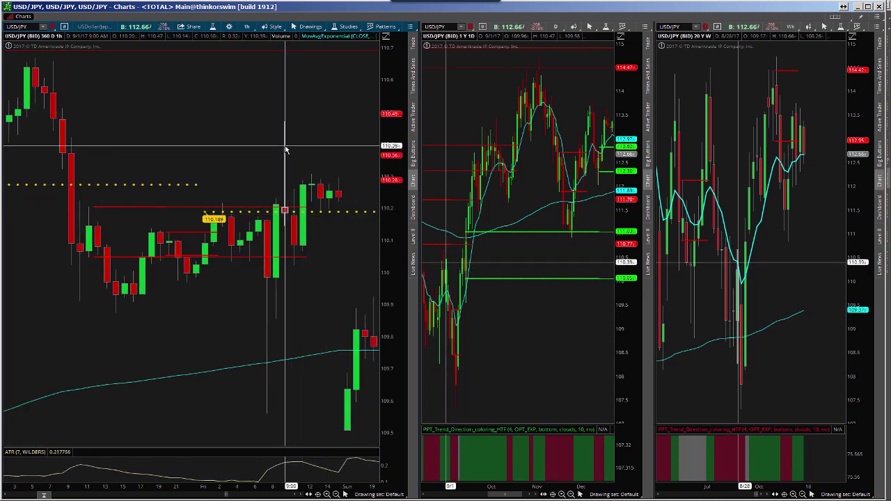
{"action": "scroll", "coordinate": [355, 330], "scroll_direction": "down", "scroll_amount": 6}
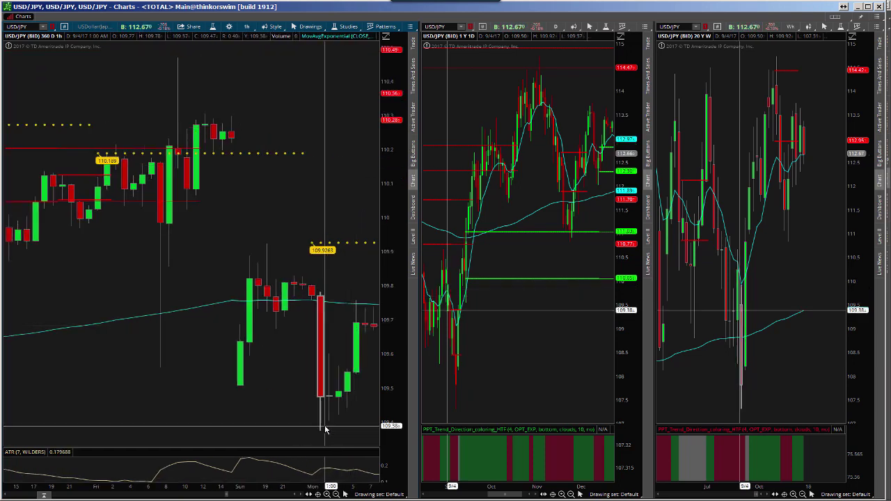
{"action": "scroll", "coordinate": [326, 428], "scroll_direction": "down", "scroll_amount": 5}
{"action": "scroll", "coordinate": [325, 429], "scroll_direction": "down", "scroll_amount": 3}
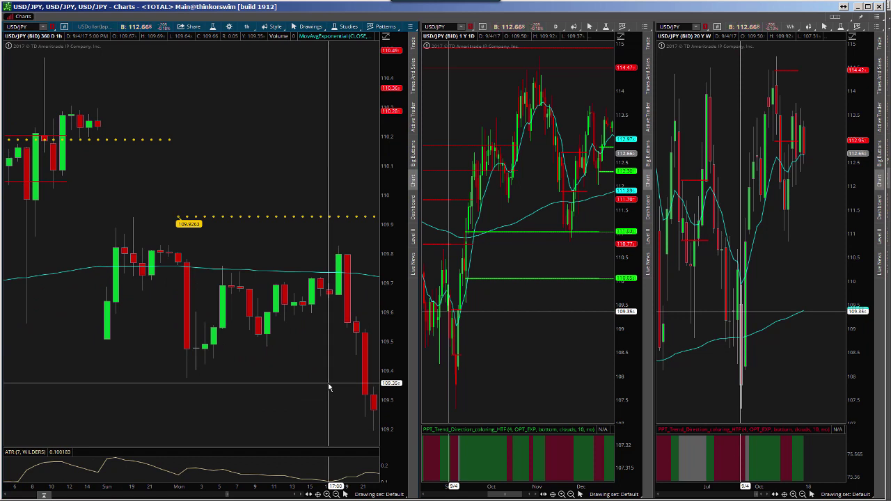
{"action": "scroll", "coordinate": [317, 385], "scroll_direction": "down", "scroll_amount": 6}
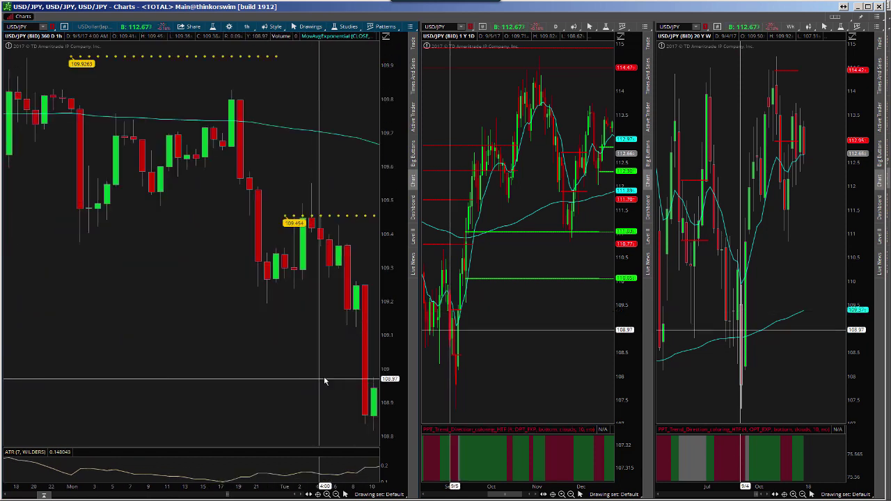
{"action": "scroll", "coordinate": [326, 376], "scroll_direction": "down", "scroll_amount": 6}
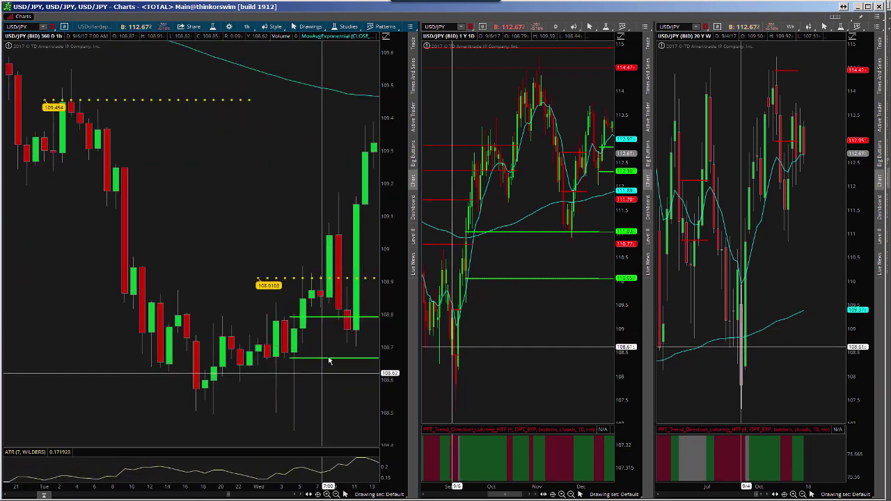
{"action": "scroll", "coordinate": [339, 348], "scroll_direction": "down", "scroll_amount": 8}
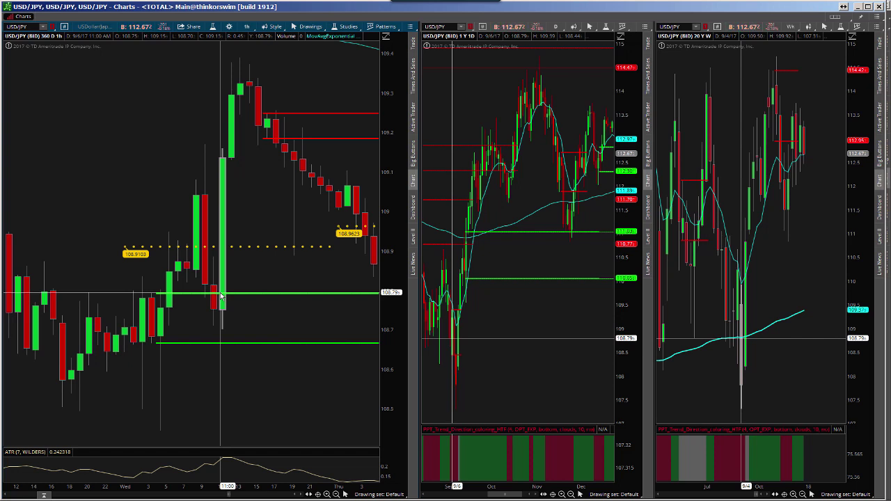
{"action": "scroll", "coordinate": [221, 295], "scroll_direction": "down", "scroll_amount": 8}
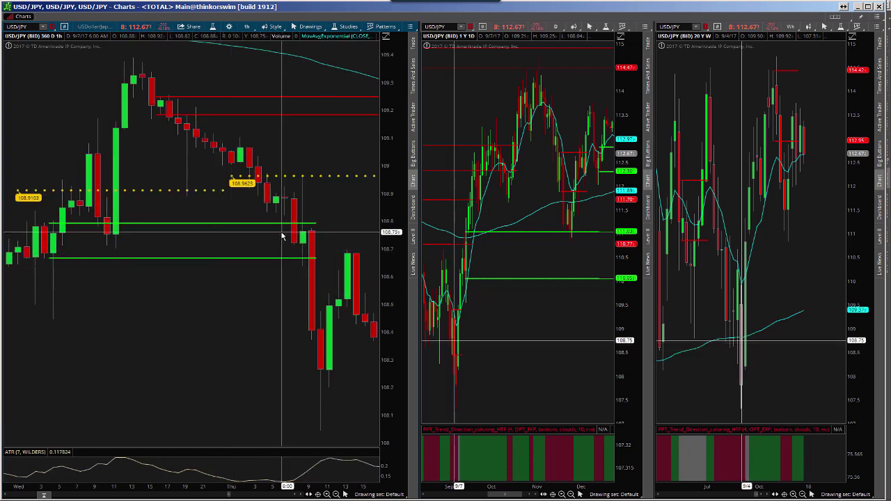
{"action": "scroll", "coordinate": [286, 227], "scroll_direction": "down", "scroll_amount": 6}
{"action": "scroll", "coordinate": [285, 227], "scroll_direction": "down", "scroll_amount": 10}
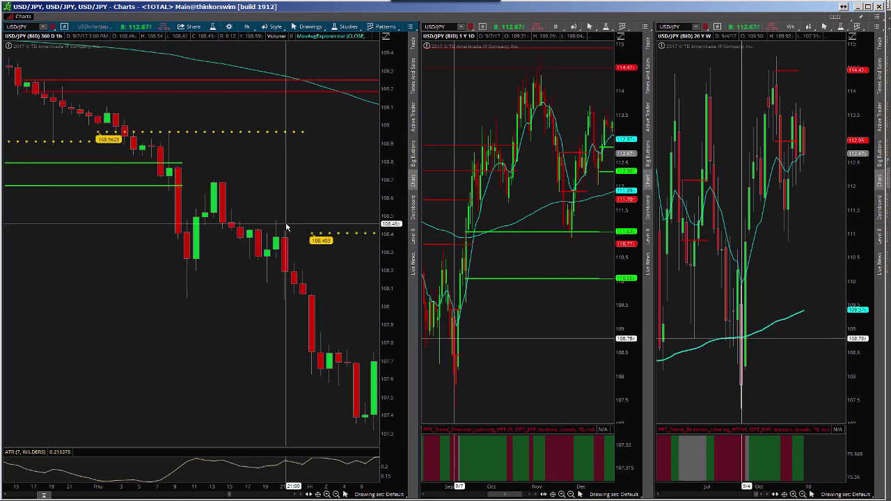
Step: Review how hourly price moves around the green zones and dotted levels from September 11 to 15, 2017
{"action": "scroll", "coordinate": [291, 228], "scroll_direction": "down", "scroll_amount": 8}
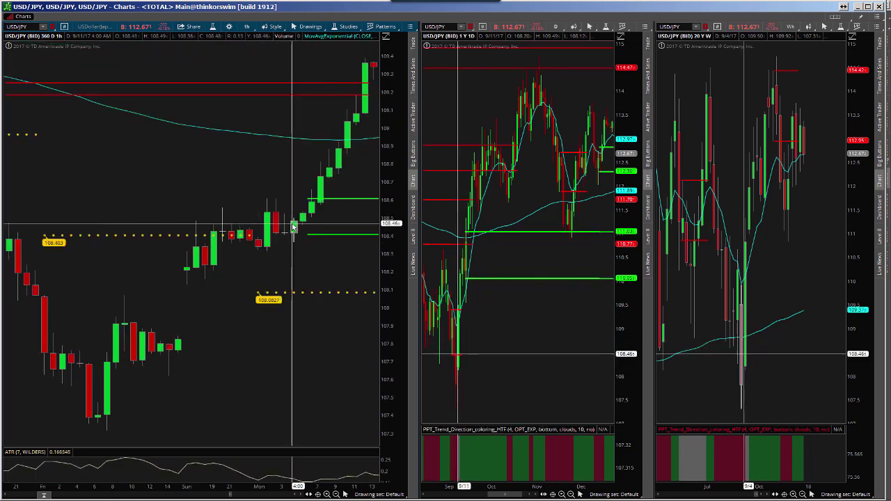
{"action": "scroll", "coordinate": [312, 228], "scroll_direction": "down", "scroll_amount": 8}
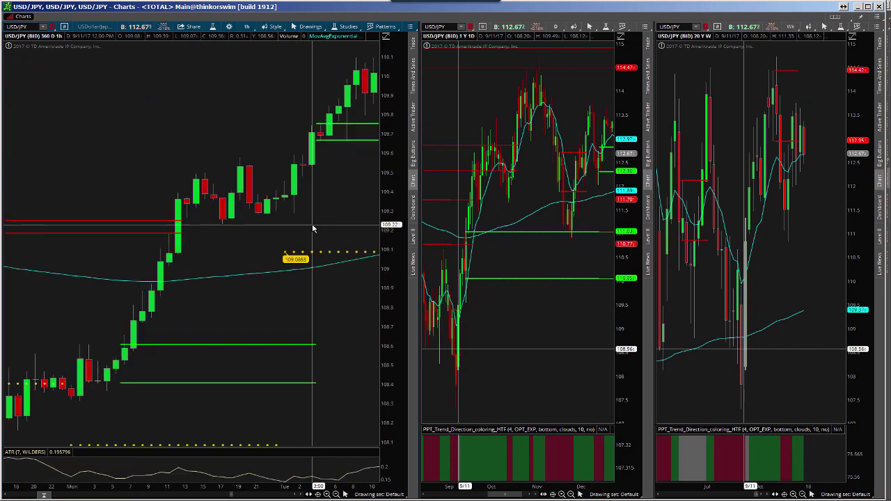
{"action": "scroll", "coordinate": [335, 141], "scroll_direction": "down", "scroll_amount": 8}
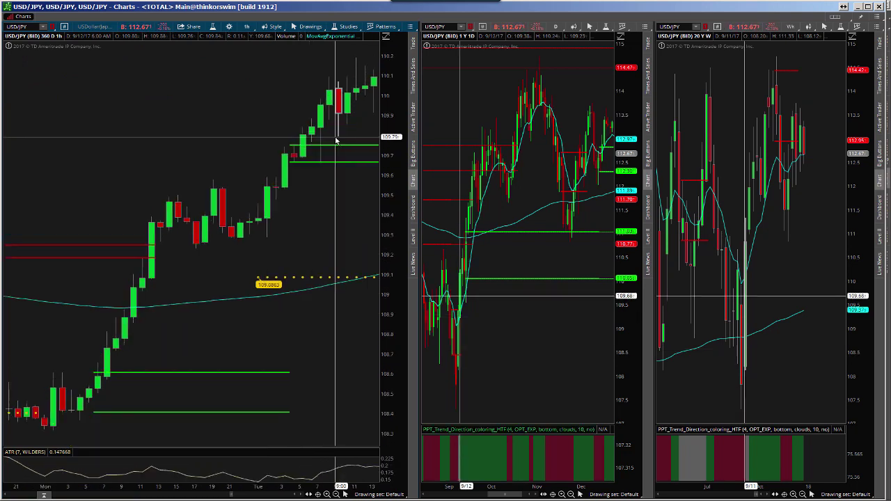
{"action": "scroll", "coordinate": [348, 173], "scroll_direction": "down", "scroll_amount": 8}
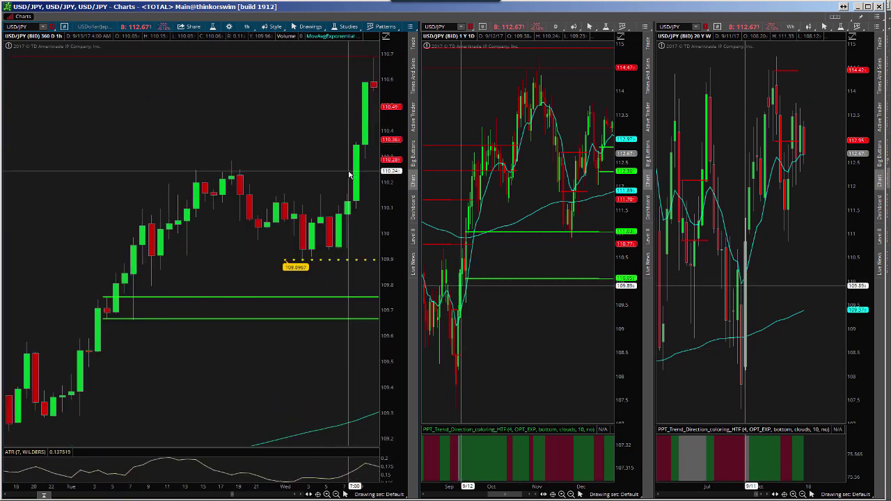
{"action": "scroll", "coordinate": [335, 260], "scroll_direction": "down", "scroll_amount": 8}
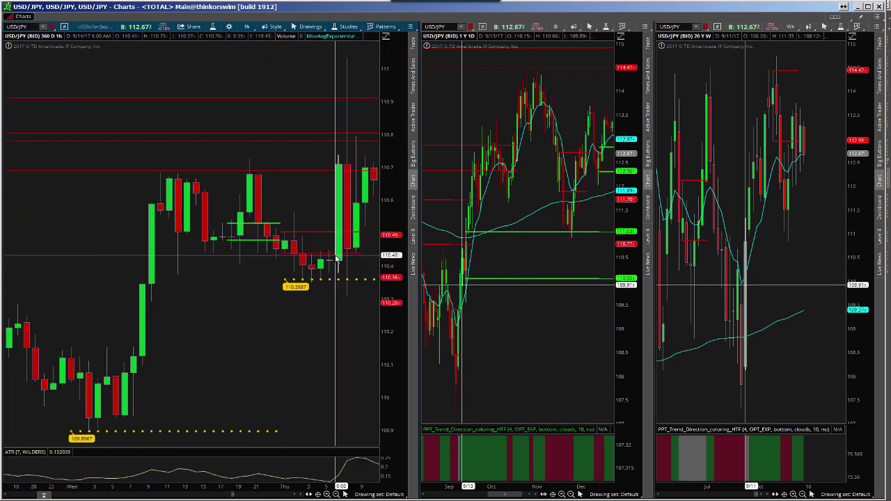
{"action": "scroll", "coordinate": [357, 240], "scroll_direction": "down", "scroll_amount": 6}
{"action": "scroll", "coordinate": [357, 239], "scroll_direction": "down", "scroll_amount": 3}
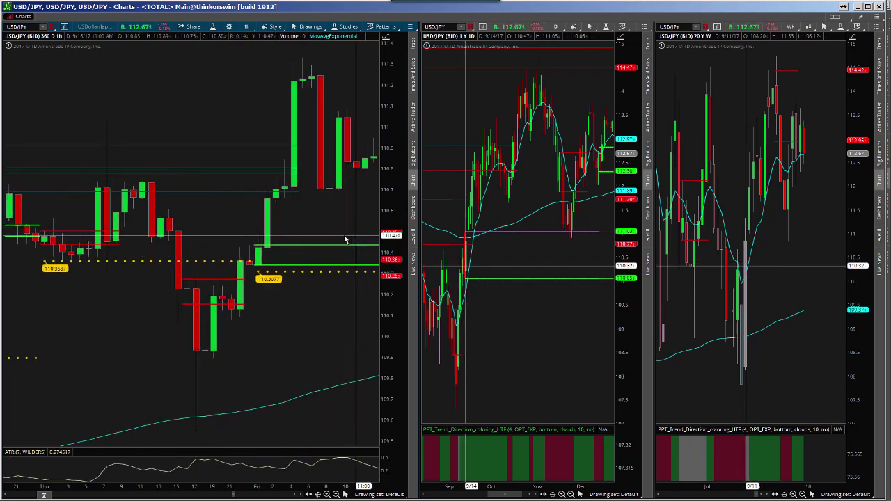
{"action": "scroll", "coordinate": [334, 274], "scroll_direction": "down", "scroll_amount": 4}
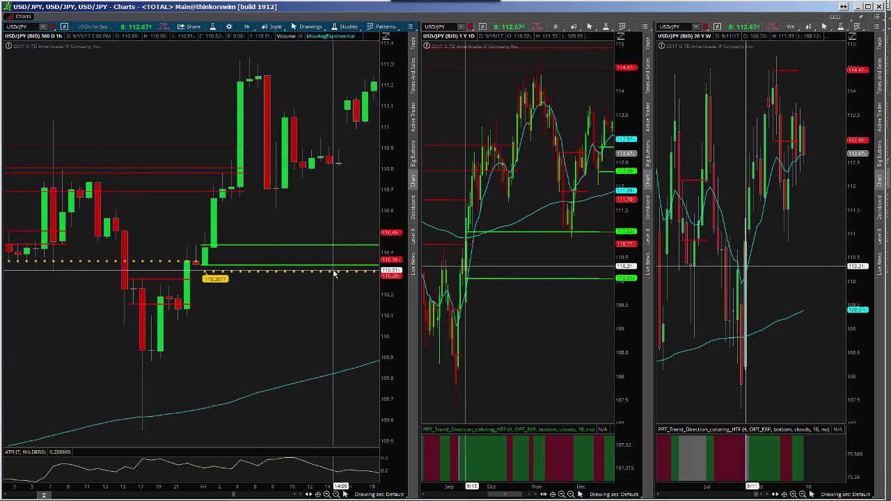
Step: Examine the hourly USD/JPY candles from September 18 to 22, 2017 against the green and red zones and yellow dotted levels
{"action": "scroll", "coordinate": [334, 274], "scroll_direction": "down", "scroll_amount": 6}
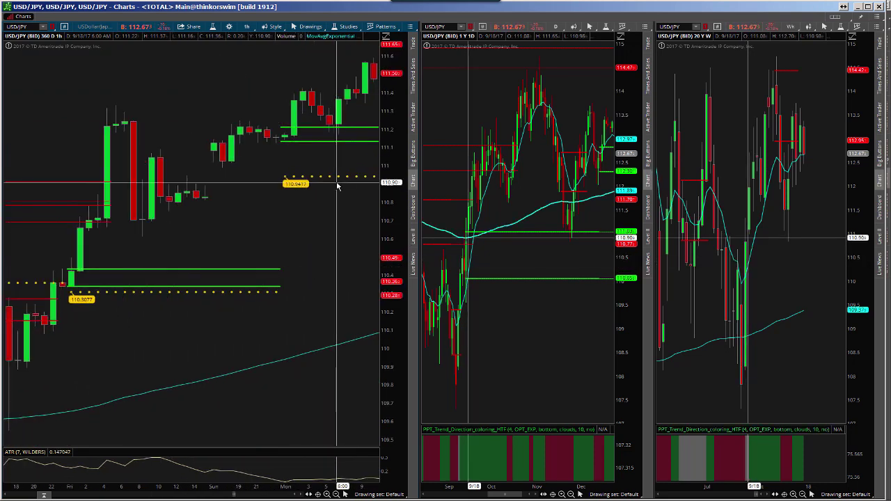
{"action": "scroll", "coordinate": [337, 187], "scroll_direction": "down", "scroll_amount": 6}
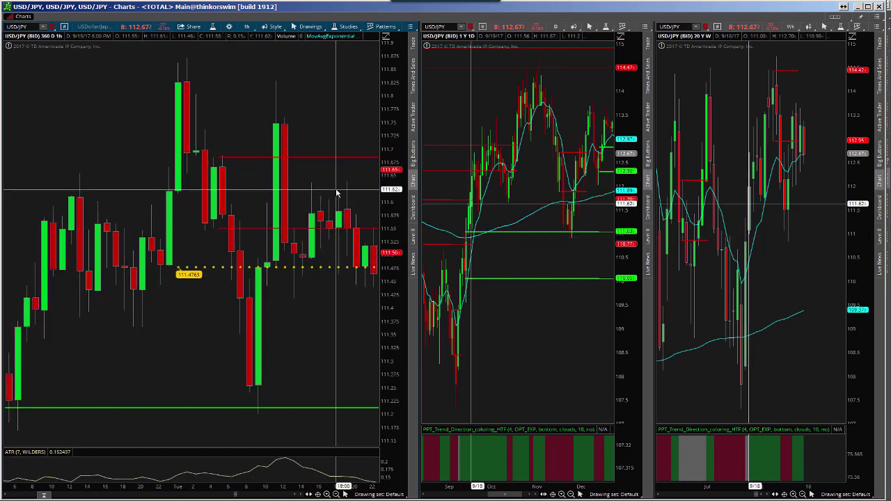
{"action": "scroll", "coordinate": [336, 190], "scroll_direction": "down", "scroll_amount": 6}
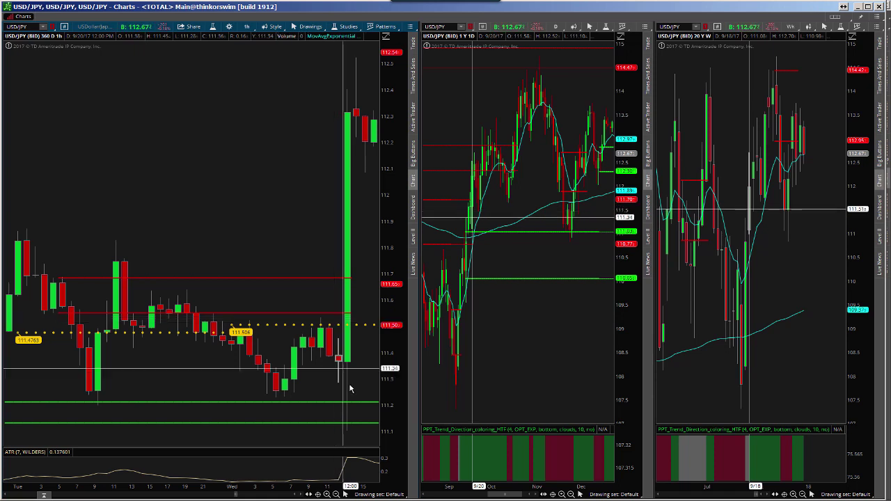
{"action": "scroll", "coordinate": [342, 397], "scroll_direction": "down", "scroll_amount": 5}
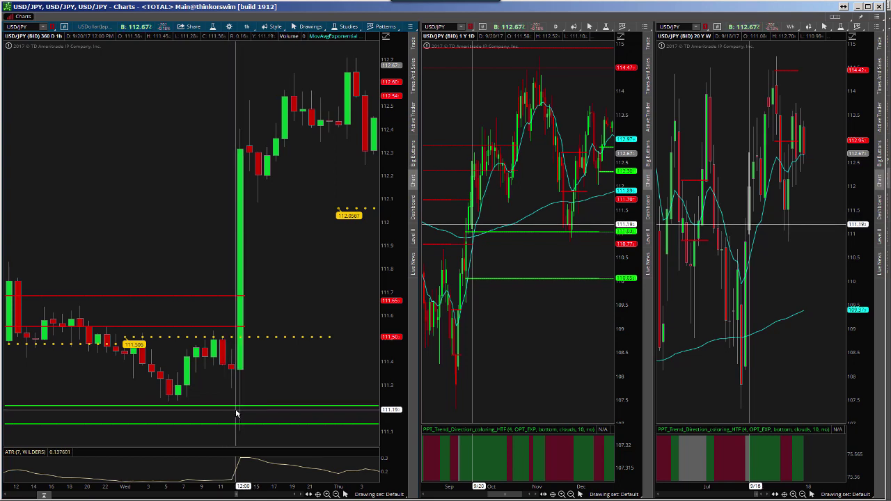
{"action": "scroll", "coordinate": [236, 414], "scroll_direction": "down", "scroll_amount": 6}
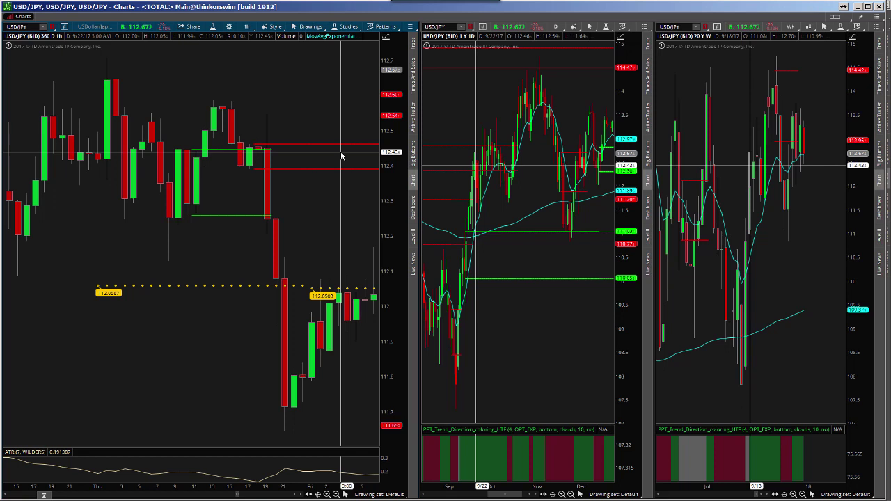
{"action": "scroll", "coordinate": [341, 156], "scroll_direction": "down", "scroll_amount": 4}
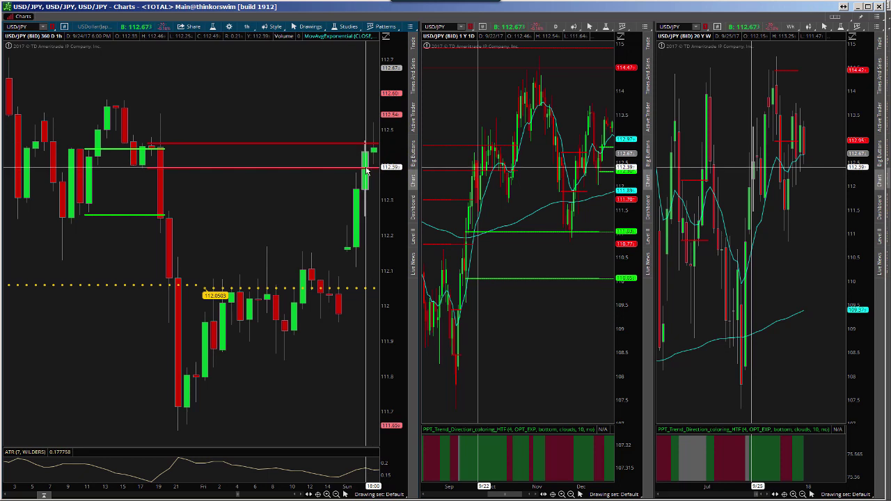
Step: Follow hourly price from the red zone on September 24 through the September 25 lows into September 26, 2017
{"action": "scroll", "coordinate": [362, 167], "scroll_direction": "down", "scroll_amount": 3}
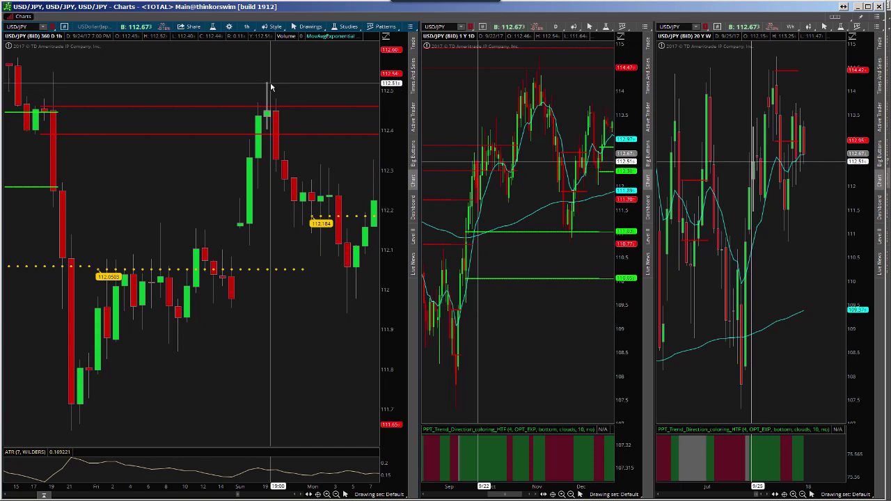
{"action": "scroll", "coordinate": [271, 87], "scroll_direction": "down", "scroll_amount": 3}
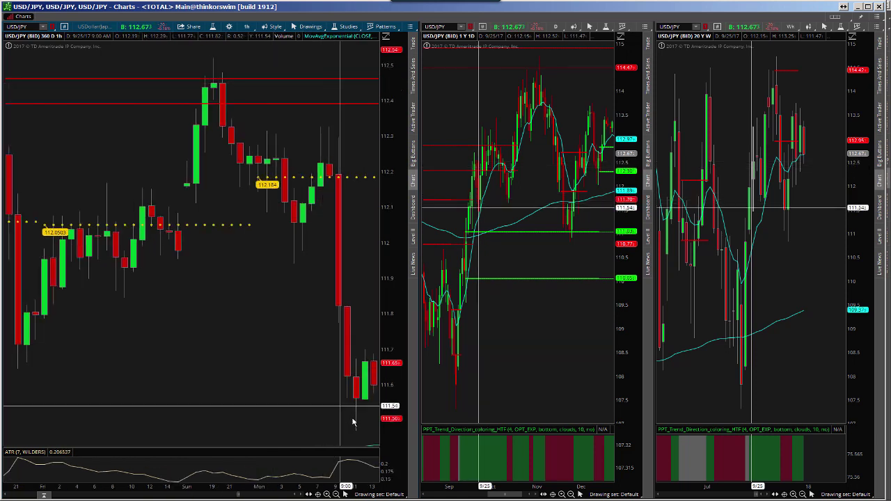
{"action": "scroll", "coordinate": [352, 428], "scroll_direction": "down", "scroll_amount": 3}
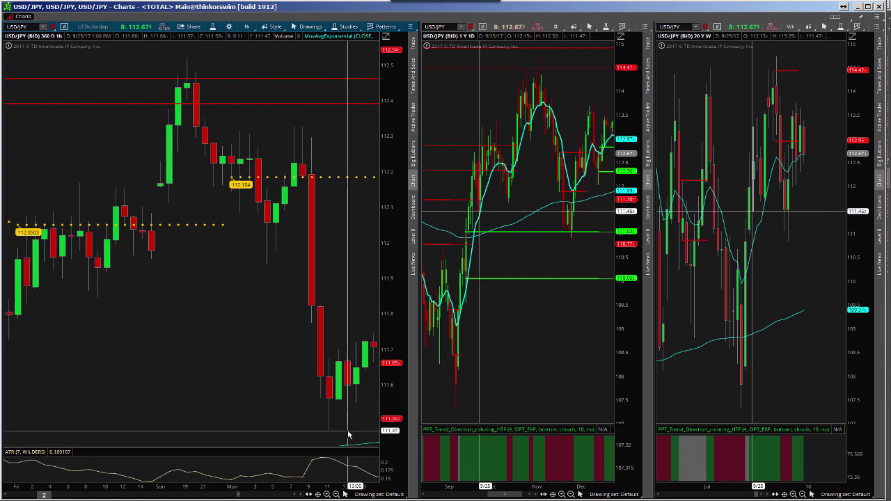
{"action": "scroll", "coordinate": [348, 435], "scroll_direction": "down", "scroll_amount": 5}
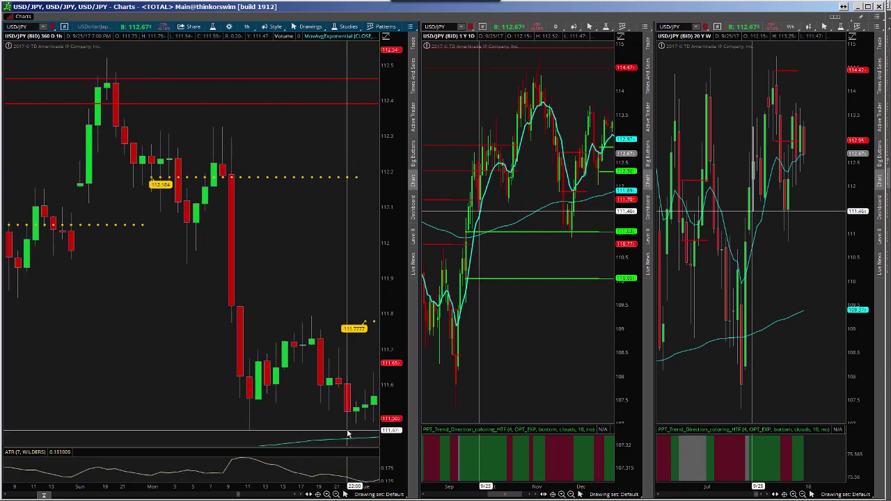
{"action": "scroll", "coordinate": [348, 435], "scroll_direction": "down", "scroll_amount": 4}
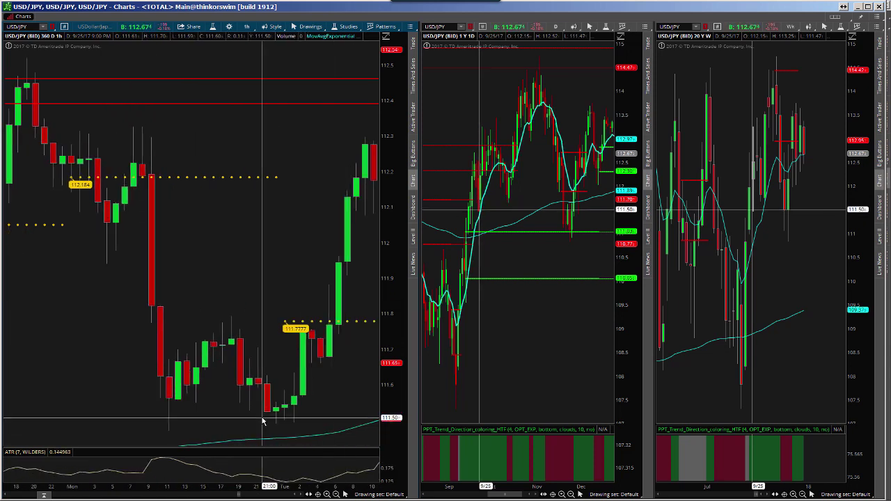
Step: Compare the September 25, 2017 swing lows with the following rally by going back and forth over these hourly candles
{"action": "scroll", "coordinate": [263, 421], "scroll_direction": "up", "scroll_amount": 5}
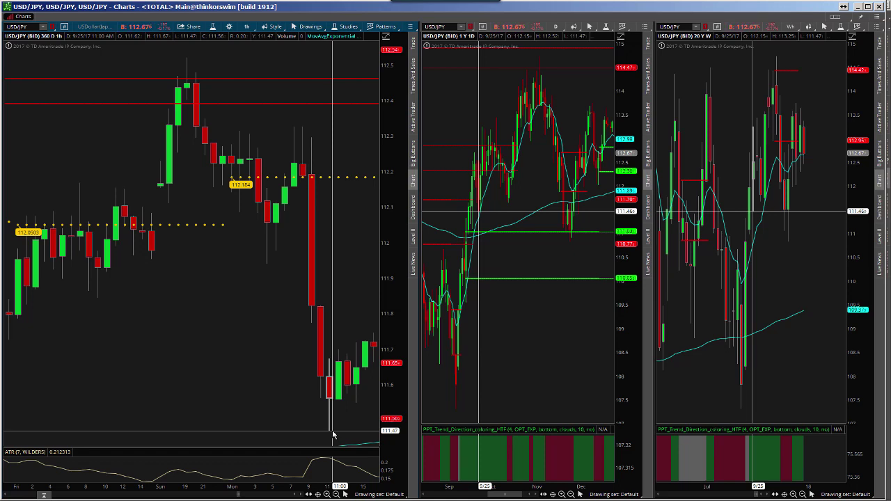
{"action": "scroll", "coordinate": [332, 435], "scroll_direction": "down", "scroll_amount": 10}
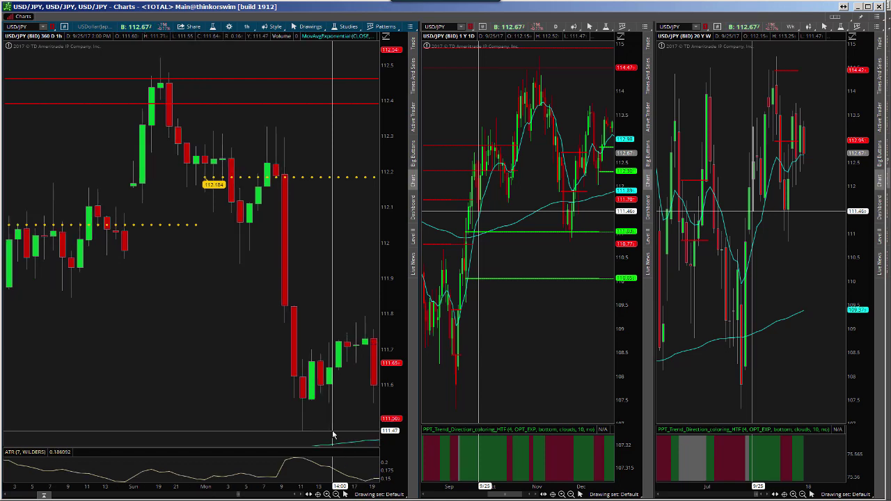
{"action": "scroll", "coordinate": [332, 435], "scroll_direction": "down", "scroll_amount": 10}
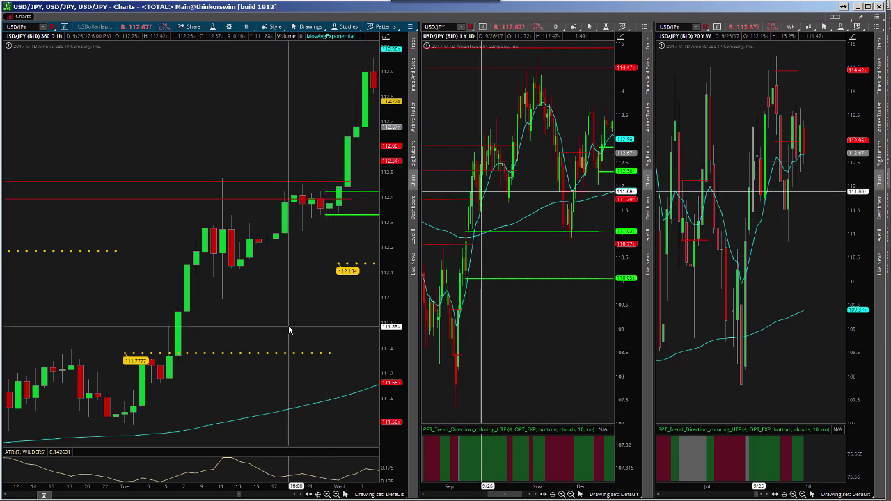
{"action": "scroll", "coordinate": [278, 324], "scroll_direction": "up", "scroll_amount": 10}
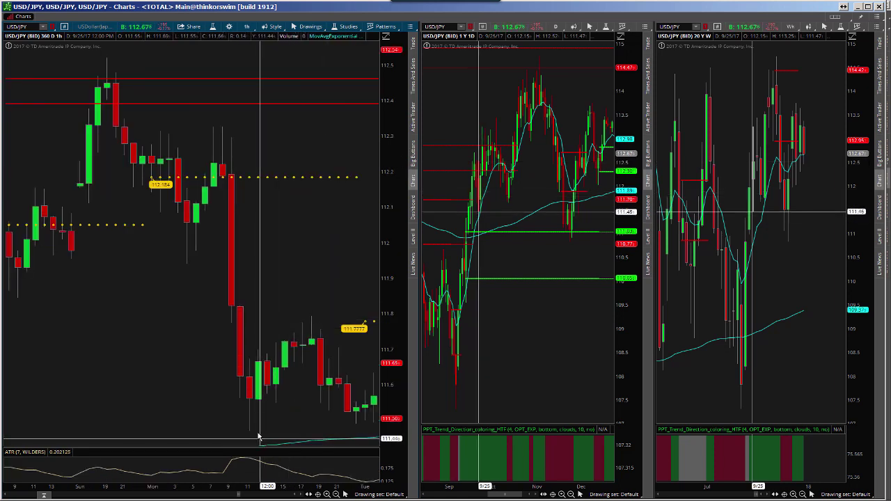
{"action": "scroll", "coordinate": [257, 432], "scroll_direction": "down", "scroll_amount": 1}
{"action": "scroll", "coordinate": [256, 432], "scroll_direction": "down", "scroll_amount": 12}
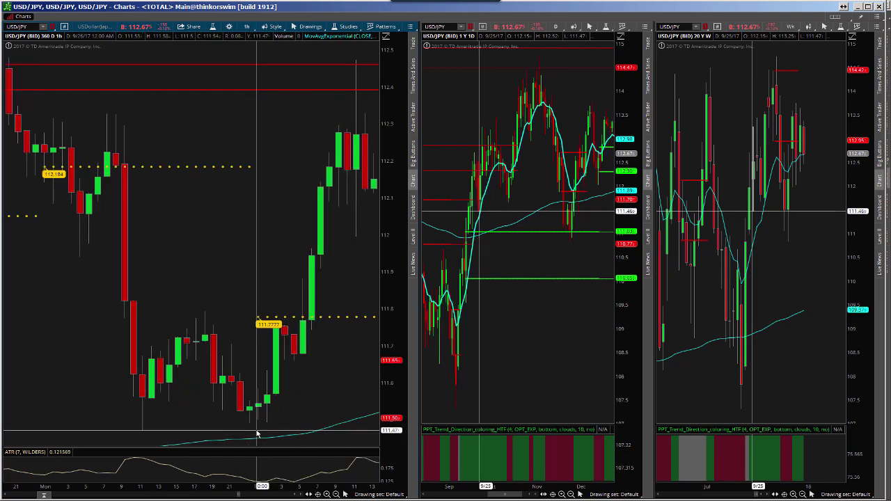
Step: Review how hourly price behaves at the green zones, small red zones and dotted levels from September 27 to 29, 2017
{"action": "scroll", "coordinate": [257, 433], "scroll_direction": "down", "scroll_amount": 5}
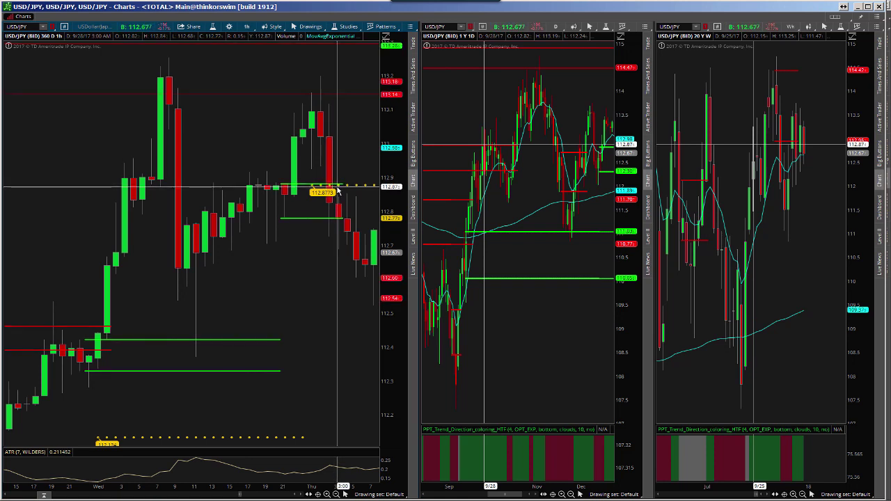
{"action": "scroll", "coordinate": [355, 268], "scroll_direction": "down", "scroll_amount": 5}
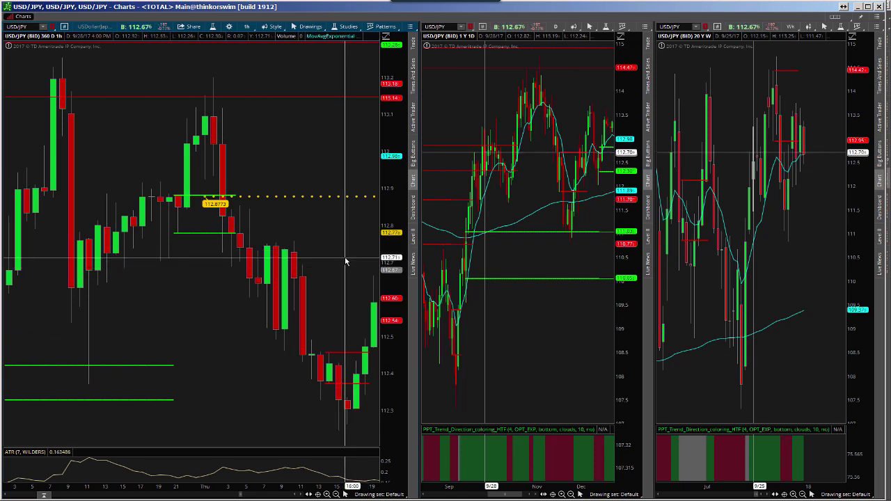
{"action": "scroll", "coordinate": [343, 293], "scroll_direction": "down", "scroll_amount": 3}
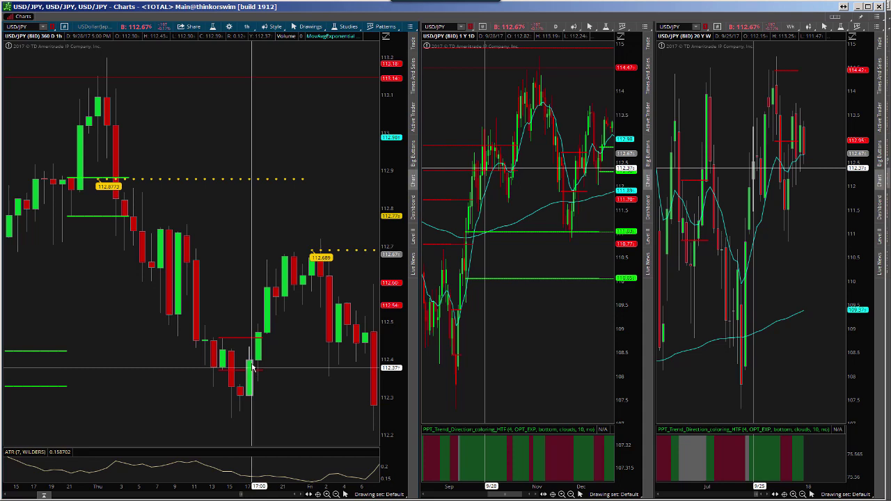
{"action": "scroll", "coordinate": [261, 370], "scroll_direction": "down", "scroll_amount": 5}
{"action": "scroll", "coordinate": [269, 368], "scroll_direction": "down", "scroll_amount": 1}
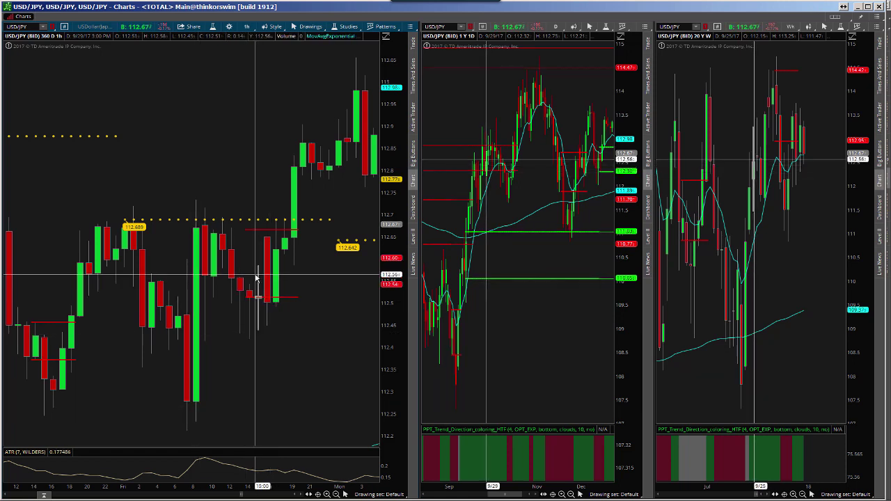
Step: Examine the hourly price action from October 2 to early October 5, 2017 around the dotted levels and red zones
{"action": "scroll", "coordinate": [257, 278], "scroll_direction": "down", "scroll_amount": 3}
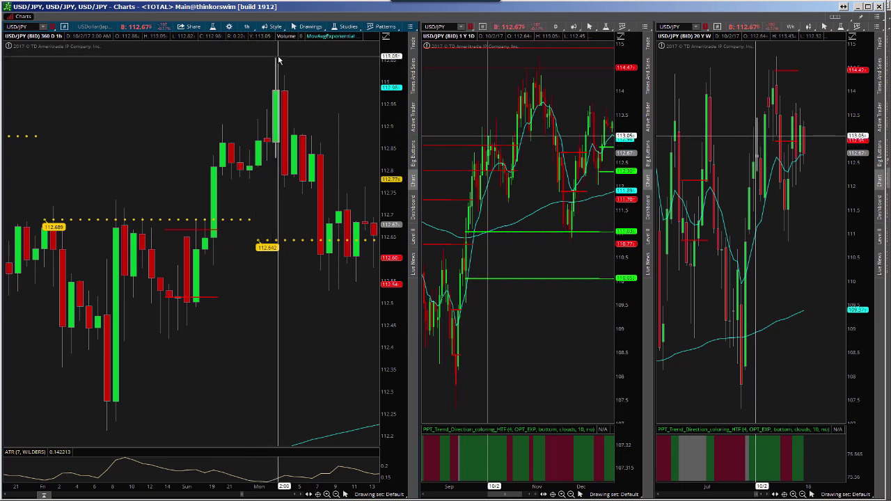
{"action": "scroll", "coordinate": [281, 84], "scroll_direction": "down", "scroll_amount": 5}
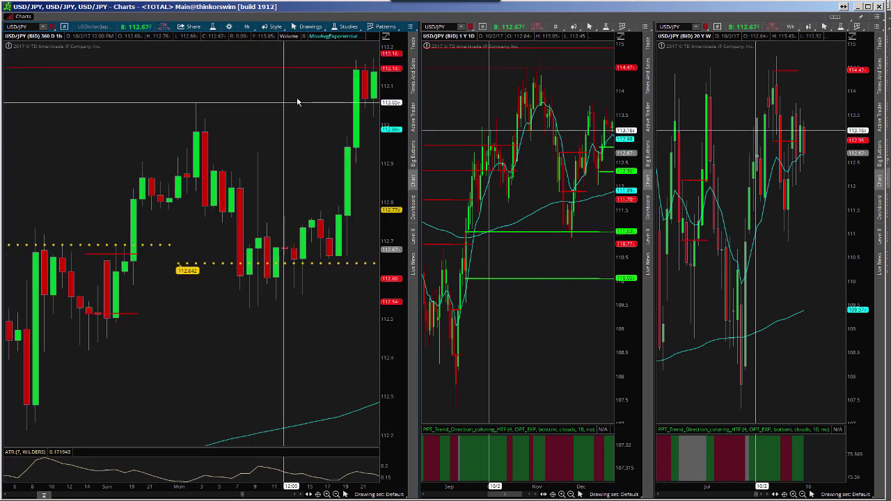
{"action": "scroll", "coordinate": [301, 115], "scroll_direction": "down", "scroll_amount": 3}
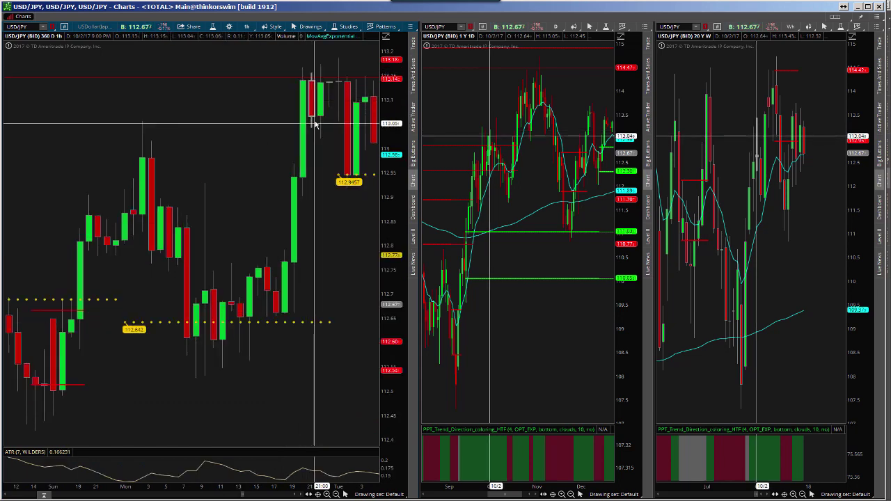
{"action": "scroll", "coordinate": [307, 115], "scroll_direction": "down", "scroll_amount": 5}
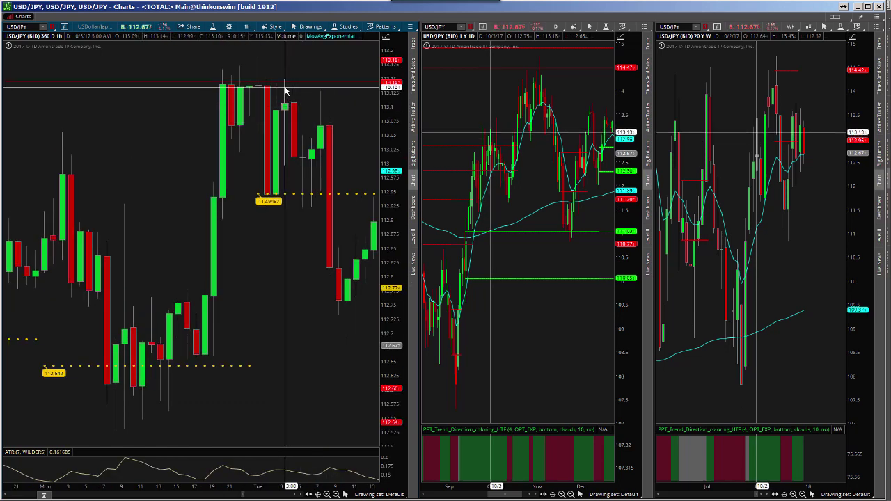
{"action": "scroll", "coordinate": [285, 90], "scroll_direction": "down", "scroll_amount": 6}
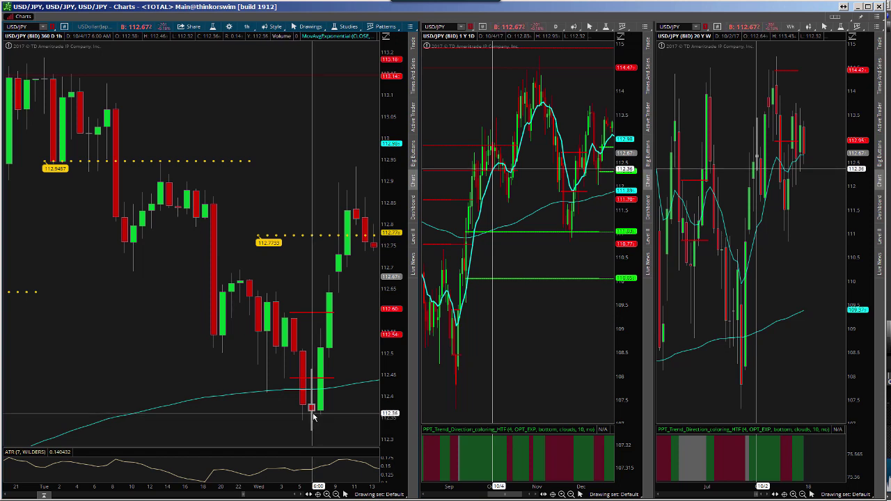
{"action": "scroll", "coordinate": [313, 420], "scroll_direction": "down", "scroll_amount": 5}
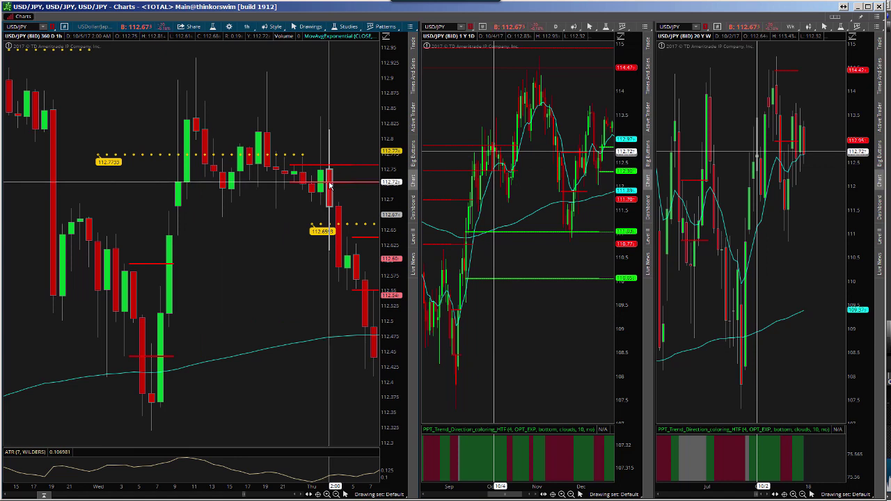
Step: Review the hourly moves from October 5 to 10, 2017 against the red and green zones and the dotted levels
{"action": "scroll", "coordinate": [328, 183], "scroll_direction": "right", "scroll_amount": 5}
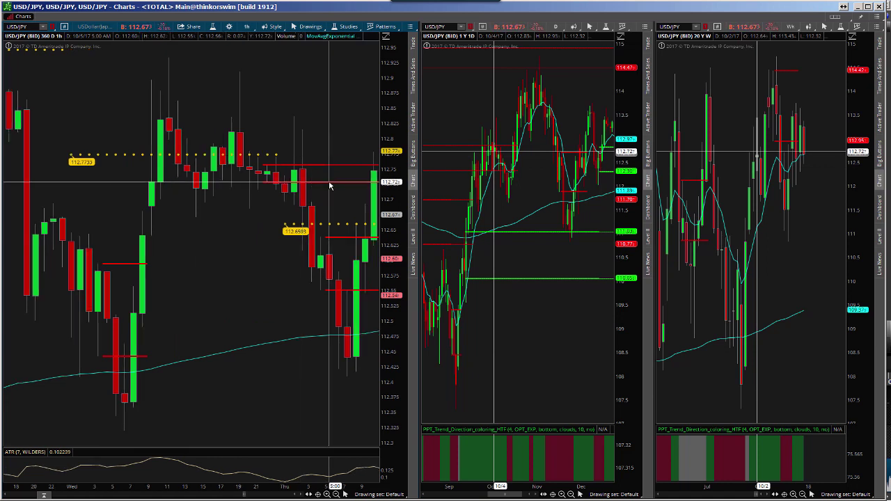
{"action": "scroll", "coordinate": [329, 113], "scroll_direction": "right", "scroll_amount": 3}
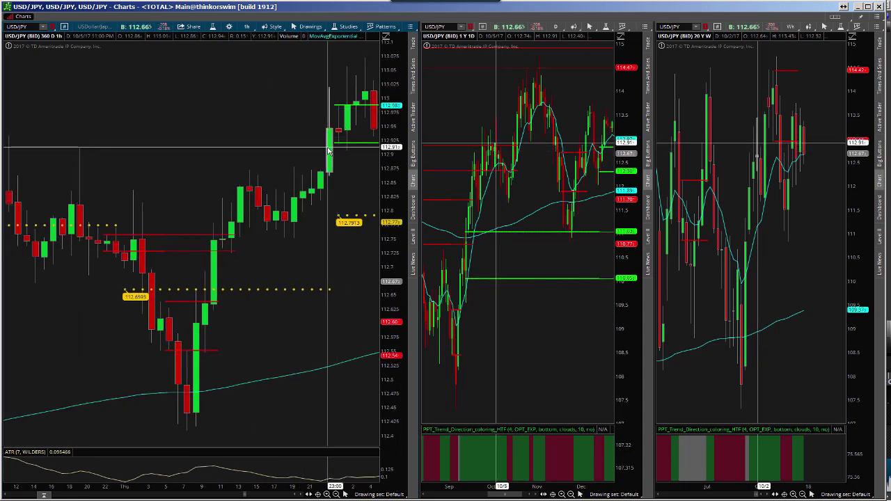
{"action": "scroll", "coordinate": [328, 149], "scroll_direction": "right", "scroll_amount": 3}
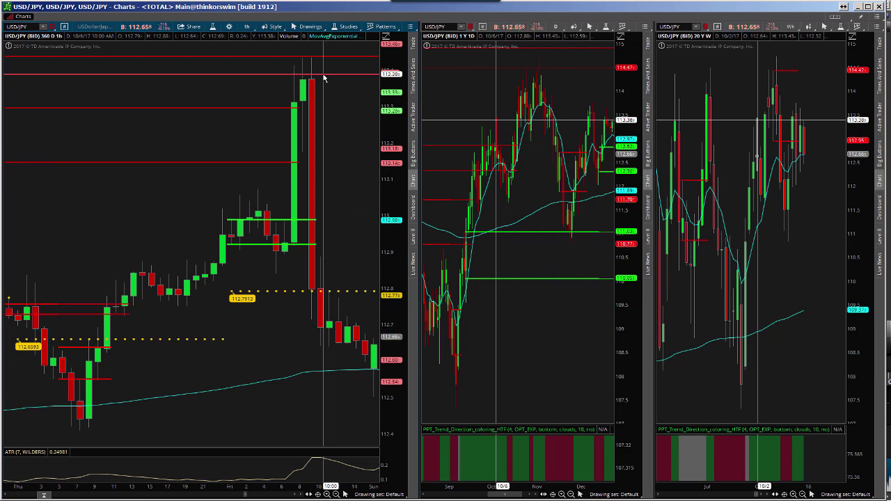
{"action": "scroll", "coordinate": [314, 79], "scroll_direction": "down", "scroll_amount": 5}
{"action": "scroll", "coordinate": [295, 165], "scroll_direction": "down", "scroll_amount": 10}
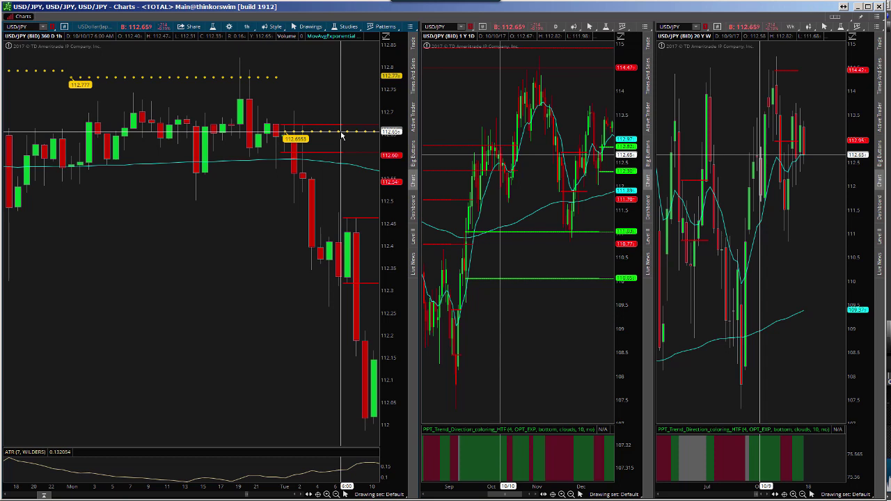
Step: Examine hourly price around the red zones, dotted levels and moving average from October 10 to 12, 2017
{"action": "scroll", "coordinate": [341, 136], "scroll_direction": "down", "scroll_amount": 5}
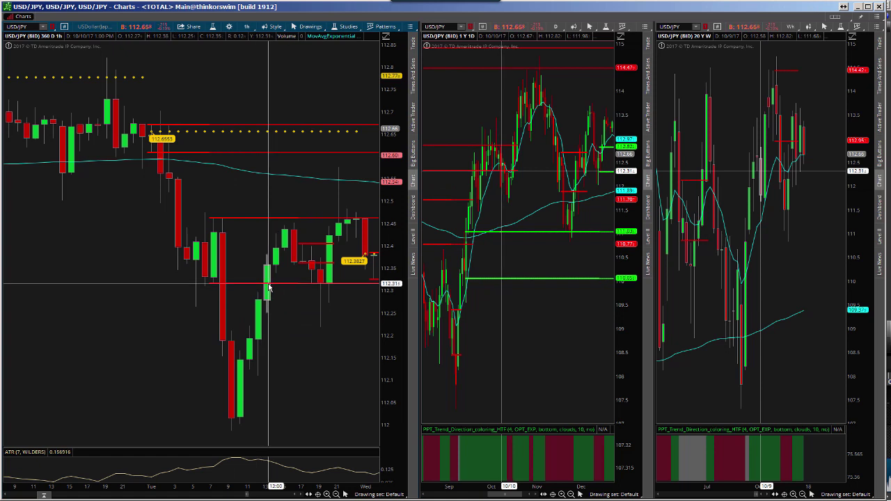
{"action": "scroll", "coordinate": [270, 287], "scroll_direction": "down", "scroll_amount": 3}
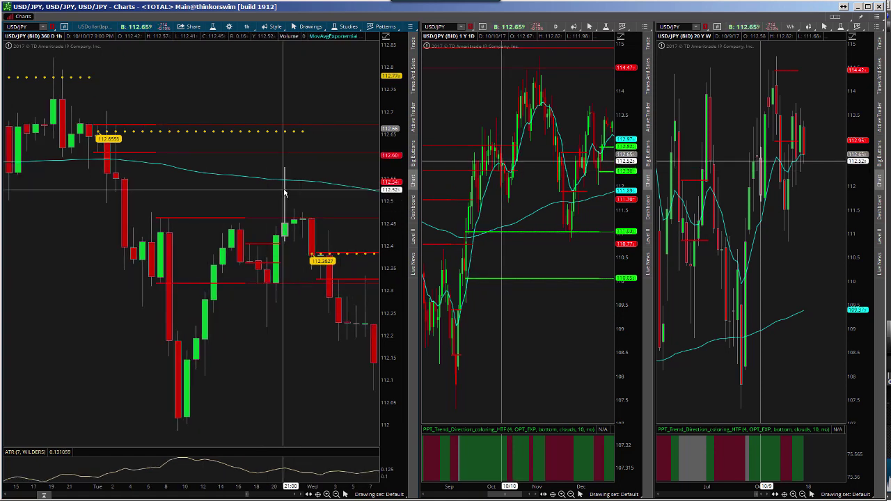
{"action": "scroll", "coordinate": [284, 234], "scroll_direction": "down", "scroll_amount": 3}
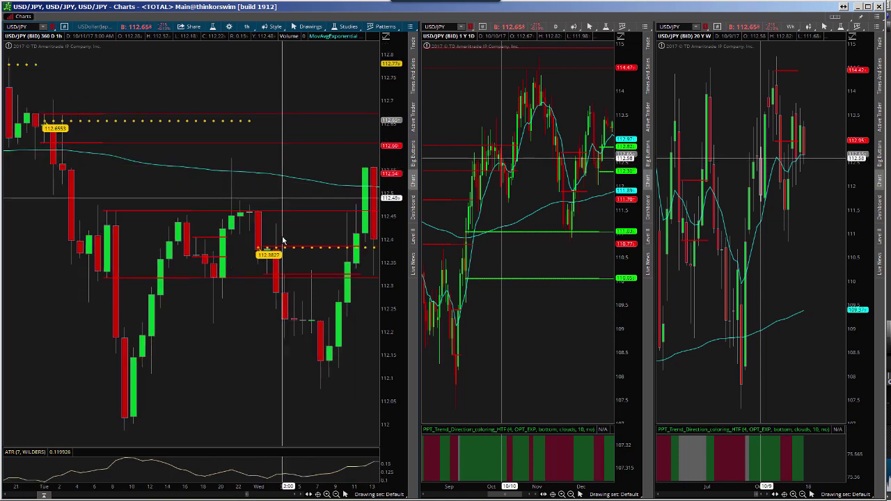
{"action": "scroll", "coordinate": [323, 195], "scroll_direction": "down", "scroll_amount": 2}
{"action": "scroll", "coordinate": [323, 196], "scroll_direction": "down", "scroll_amount": 3}
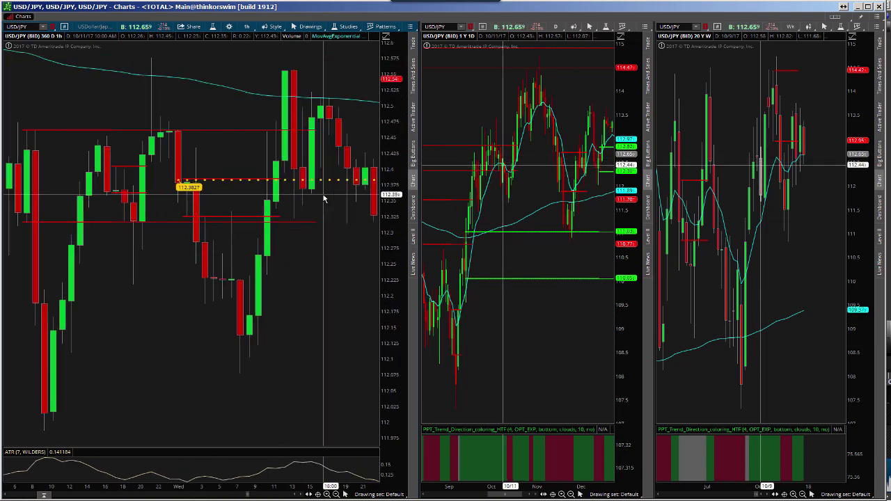
{"action": "scroll", "coordinate": [324, 200], "scroll_direction": "down", "scroll_amount": 3}
{"action": "scroll", "coordinate": [323, 208], "scroll_direction": "down", "scroll_amount": 4}
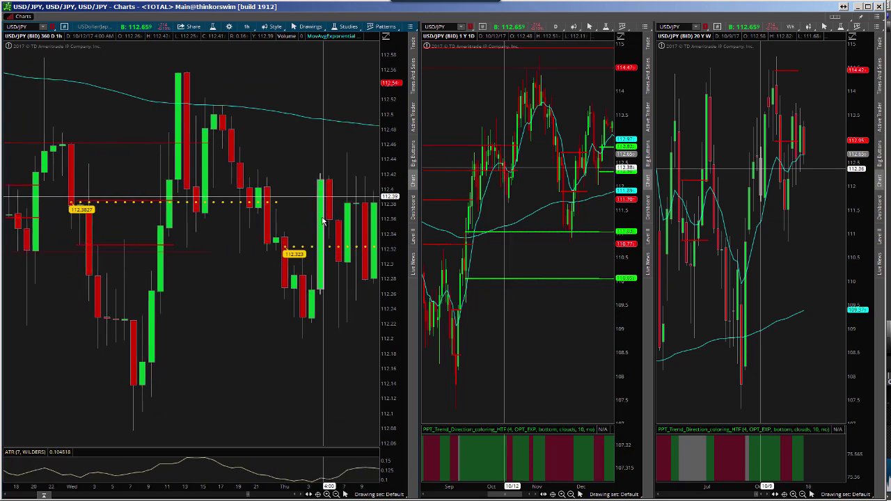
Step: Review the hourly decline from October 12 to 16, 2017 against the dotted levels and the small red zone
{"action": "scroll", "coordinate": [322, 221], "scroll_direction": "down", "scroll_amount": 5}
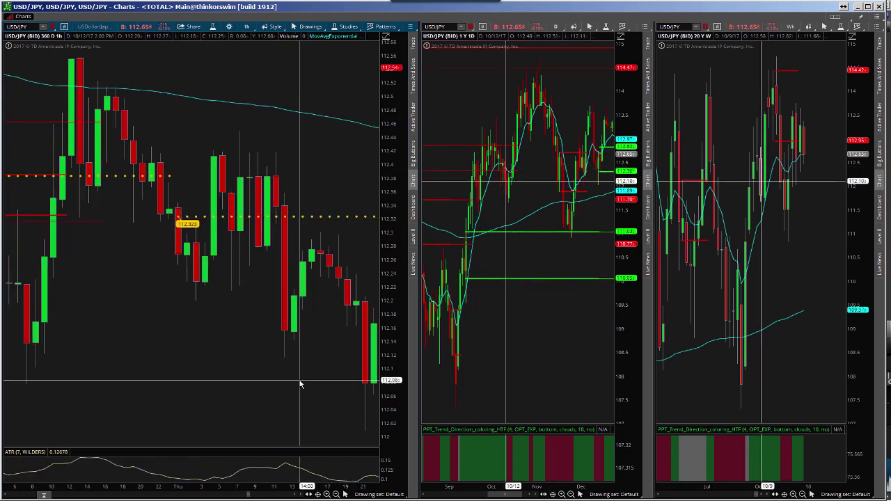
{"action": "scroll", "coordinate": [300, 382], "scroll_direction": "down", "scroll_amount": 4}
{"action": "scroll", "coordinate": [300, 387], "scroll_direction": "down", "scroll_amount": 3}
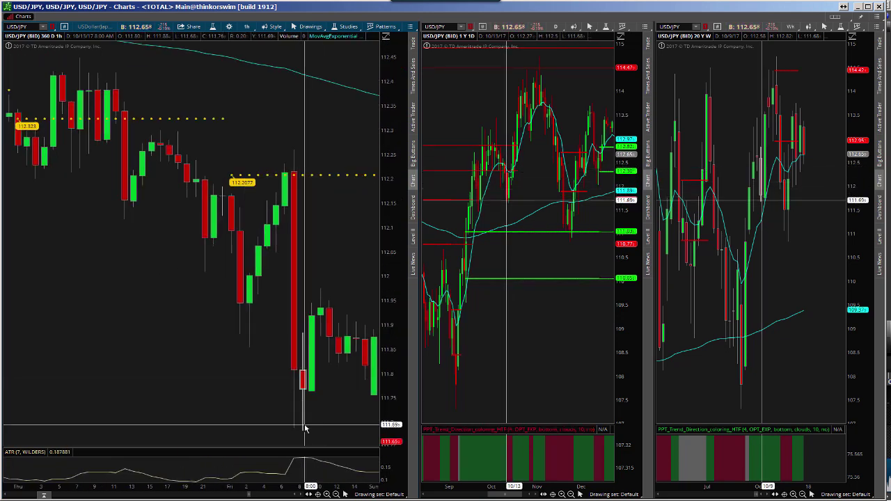
{"action": "scroll", "coordinate": [304, 424], "scroll_direction": "down", "scroll_amount": 2}
{"action": "scroll", "coordinate": [305, 429], "scroll_direction": "down", "scroll_amount": 4}
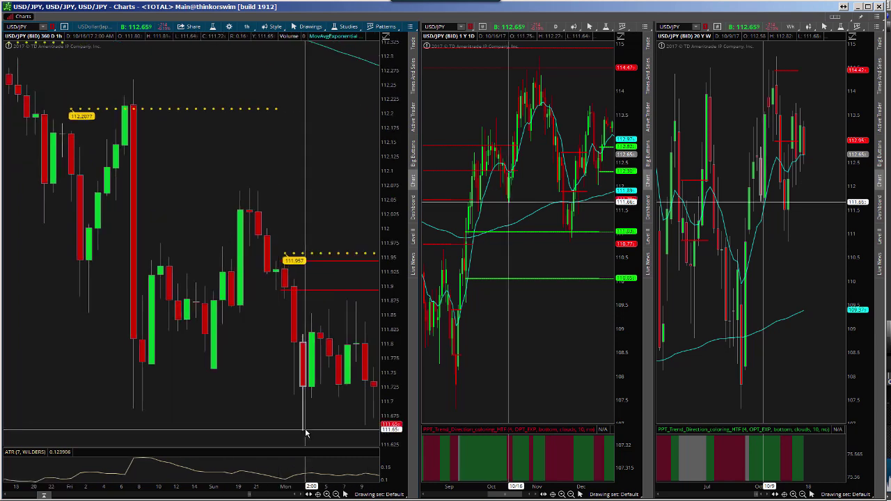
{"action": "scroll", "coordinate": [305, 431], "scroll_direction": "down", "scroll_amount": 2}
{"action": "scroll", "coordinate": [305, 433], "scroll_direction": "down", "scroll_amount": 2}
{"action": "scroll", "coordinate": [306, 432], "scroll_direction": "up", "scroll_amount": 2}
{"action": "scroll", "coordinate": [305, 433], "scroll_direction": "up", "scroll_amount": 2}
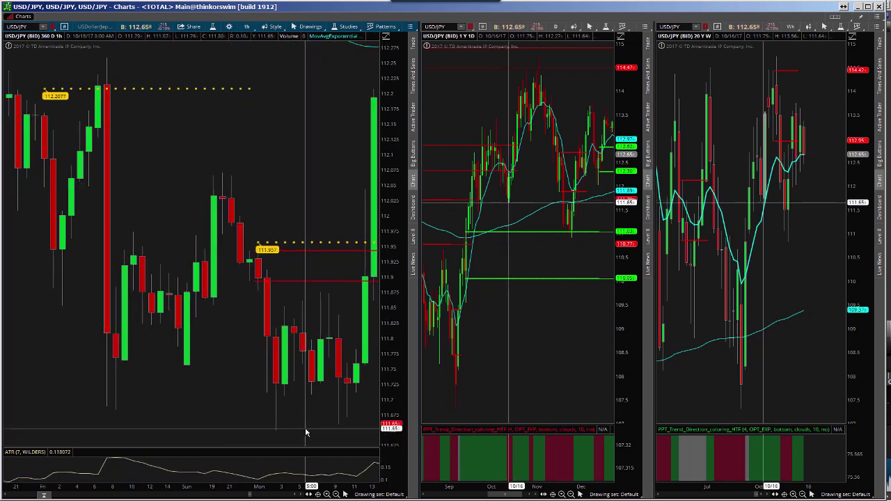
Step: Re-examine hourly price from October 10 to 12, 2017 at the red zones, dotted levels and moving average
{"action": "scroll", "coordinate": [306, 433], "scroll_direction": "up", "scroll_amount": 4}
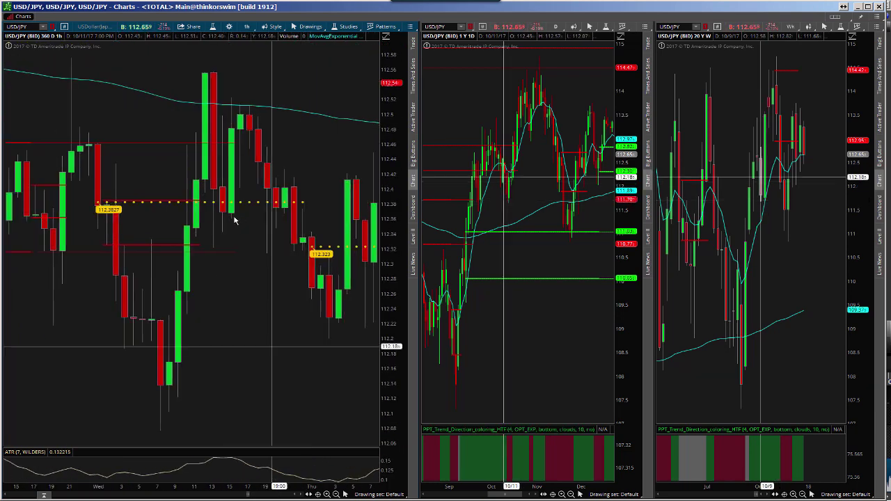
{"action": "scroll", "coordinate": [233, 220], "scroll_direction": "up", "scroll_amount": 5}
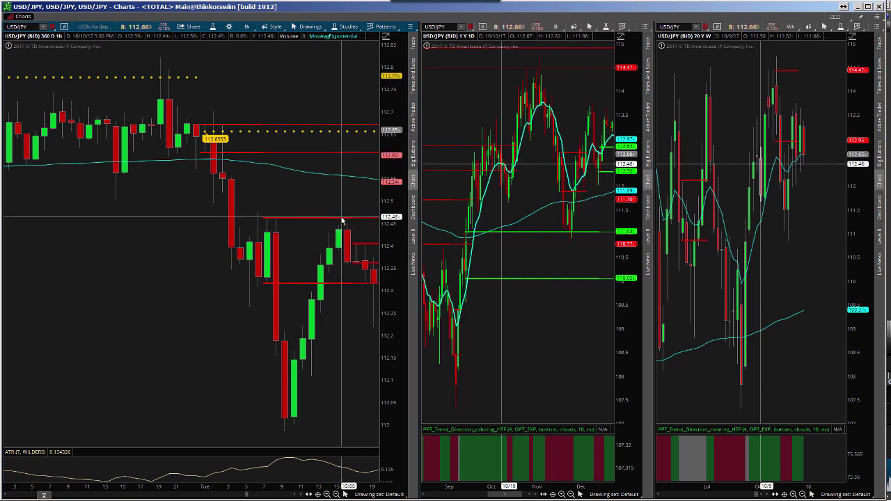
{"action": "scroll", "coordinate": [341, 222], "scroll_direction": "down", "scroll_amount": 3}
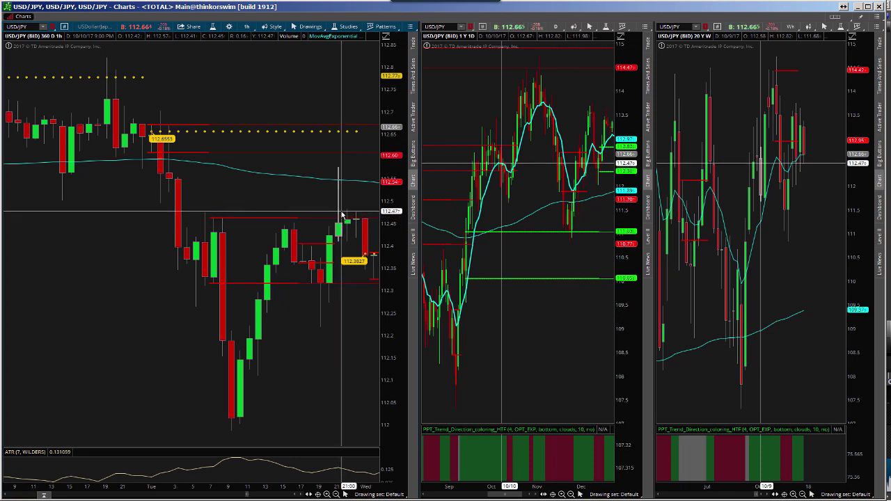
{"action": "scroll", "coordinate": [342, 215], "scroll_direction": "down", "scroll_amount": 3}
{"action": "scroll", "coordinate": [342, 165], "scroll_direction": "down", "scroll_amount": 4}
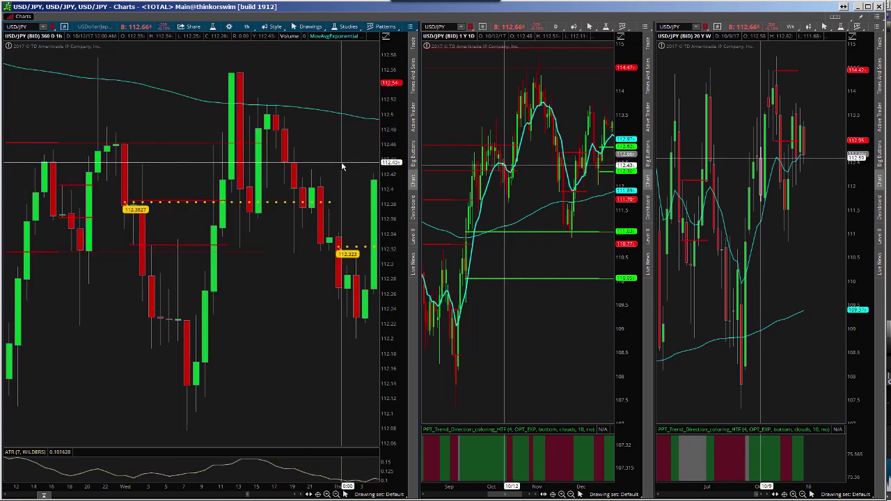
{"action": "scroll", "coordinate": [342, 164], "scroll_direction": "down", "scroll_amount": 2}
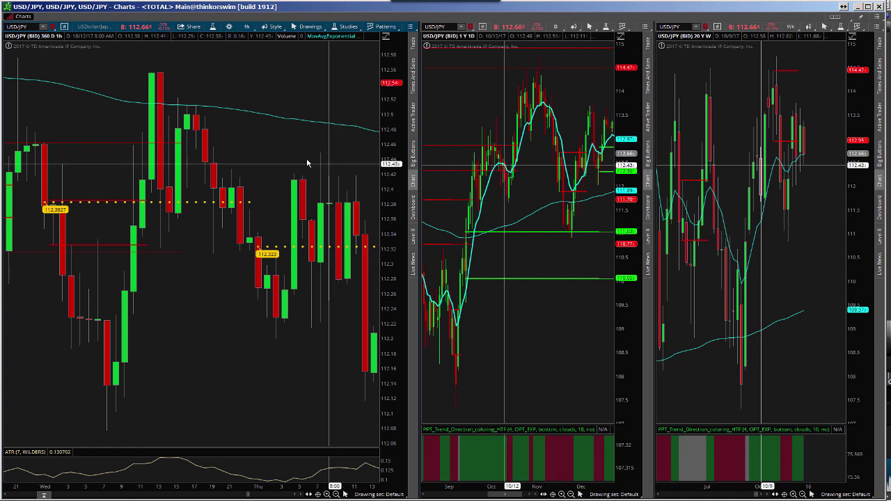
{"action": "scroll", "coordinate": [278, 160], "scroll_direction": "up", "scroll_amount": 1}
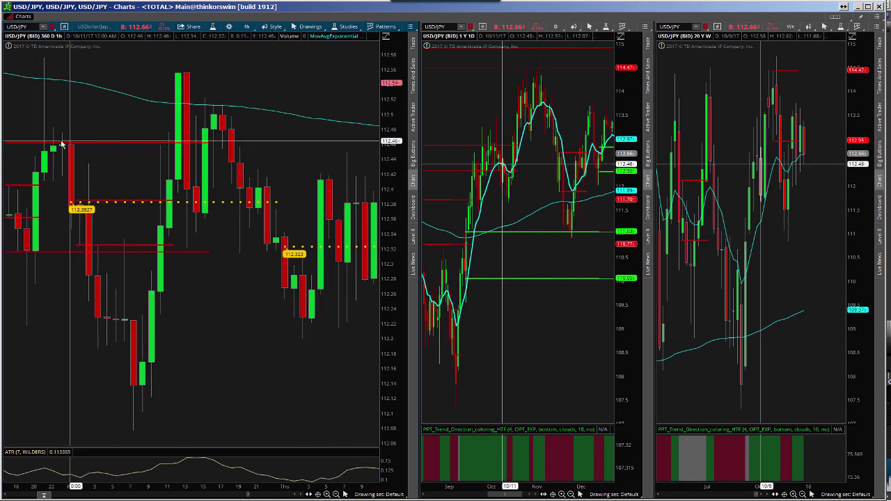
{"action": "scroll", "coordinate": [61, 144], "scroll_direction": "up", "scroll_amount": 4}
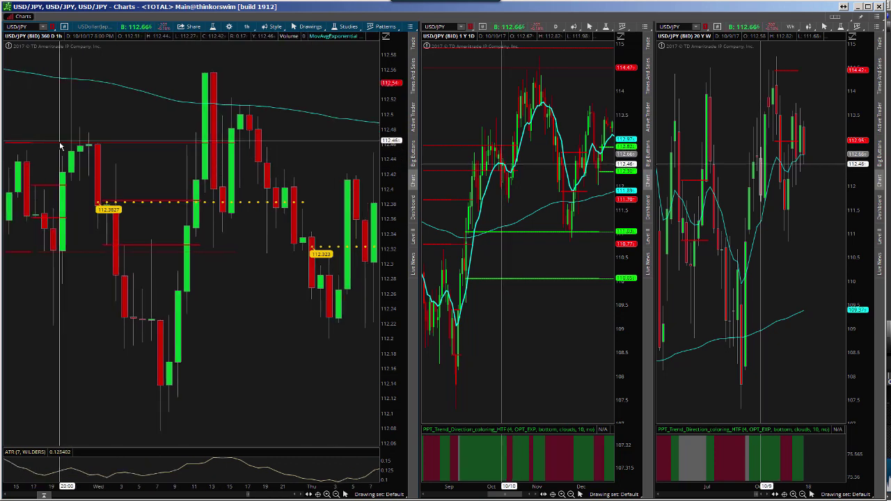
{"action": "scroll", "coordinate": [169, 160], "scroll_direction": "down", "scroll_amount": 8}
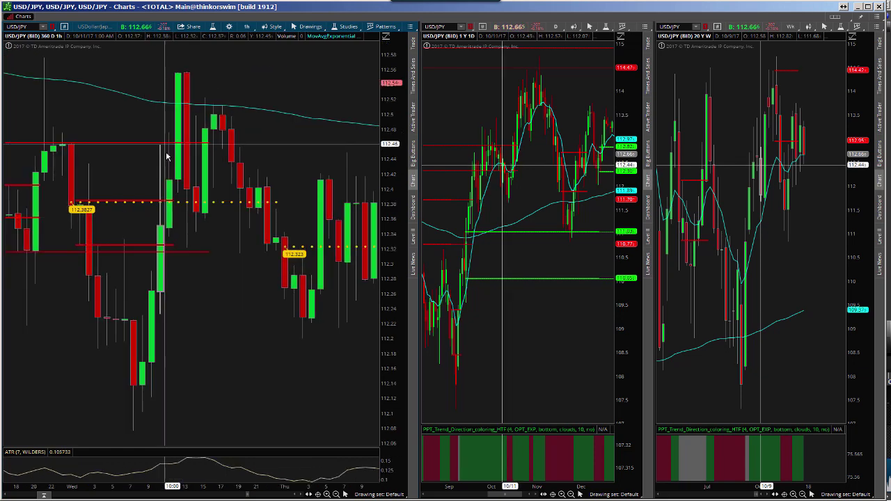
Step: Compare the hourly lows of October 13 and 16, 2017 with the red price level near 111.65
{"action": "scroll", "coordinate": [324, 405], "scroll_direction": "down", "scroll_amount": 4}
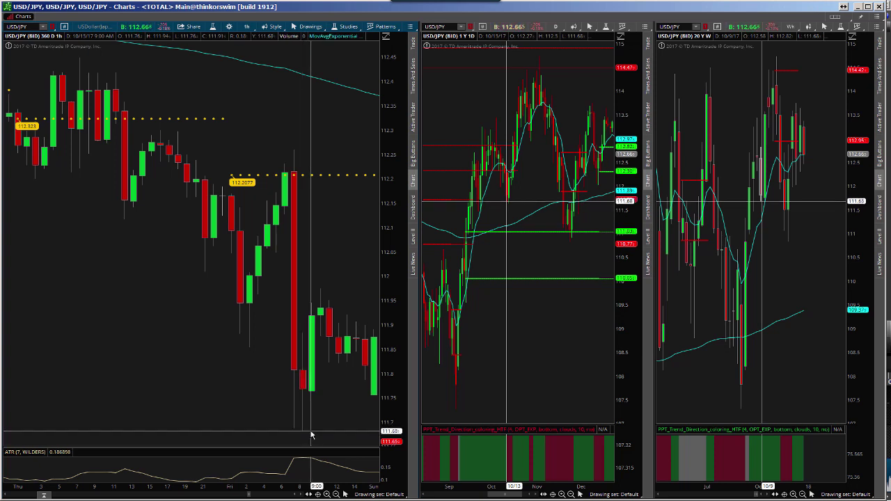
{"action": "scroll", "coordinate": [311, 435], "scroll_direction": "down", "scroll_amount": 3}
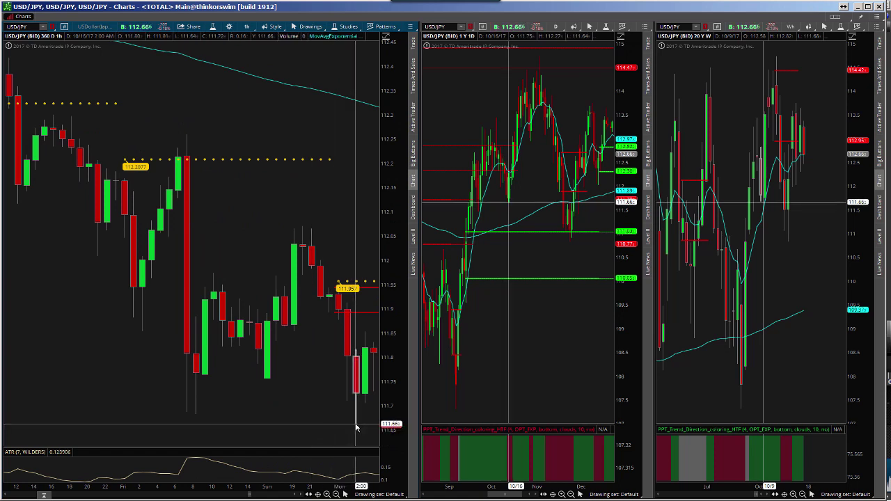
{"action": "left_click_drag", "start_coordinate": [354, 423], "coordinate": [277, 421]}
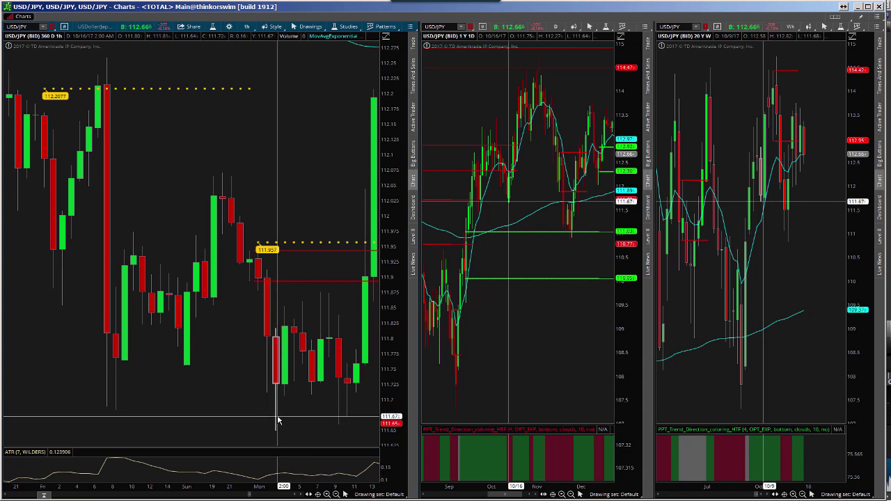
{"action": "scroll", "coordinate": [278, 420], "scroll_direction": "down", "scroll_amount": 5}
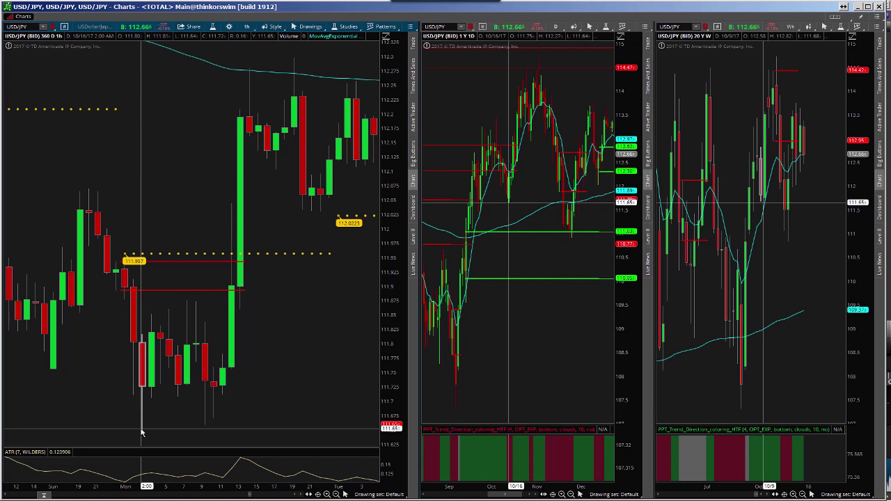
Step: Review the hourly price action from October 16 to 20, 2017 around the dotted levels, red zones and moving average
{"action": "scroll", "coordinate": [146, 426], "scroll_direction": "down", "scroll_amount": 3}
{"action": "scroll", "coordinate": [167, 408], "scroll_direction": "down", "scroll_amount": 4}
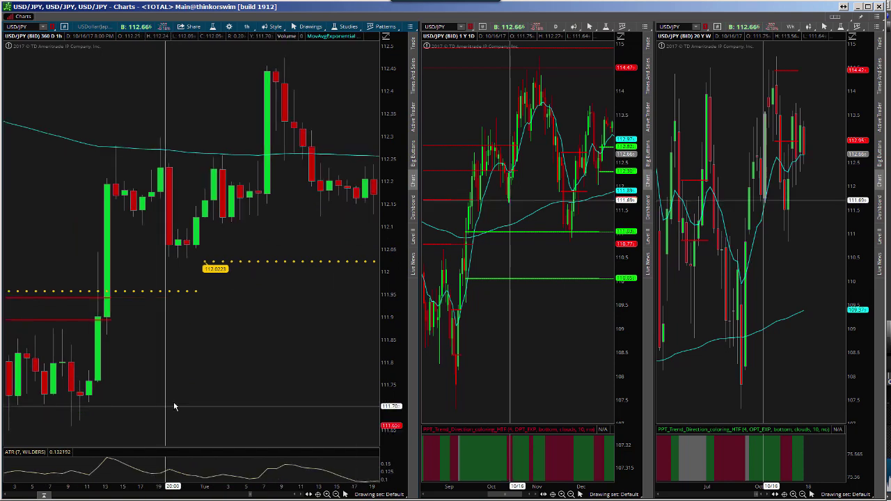
{"action": "scroll", "coordinate": [178, 405], "scroll_direction": "down", "scroll_amount": 3}
{"action": "scroll", "coordinate": [189, 400], "scroll_direction": "down", "scroll_amount": 3}
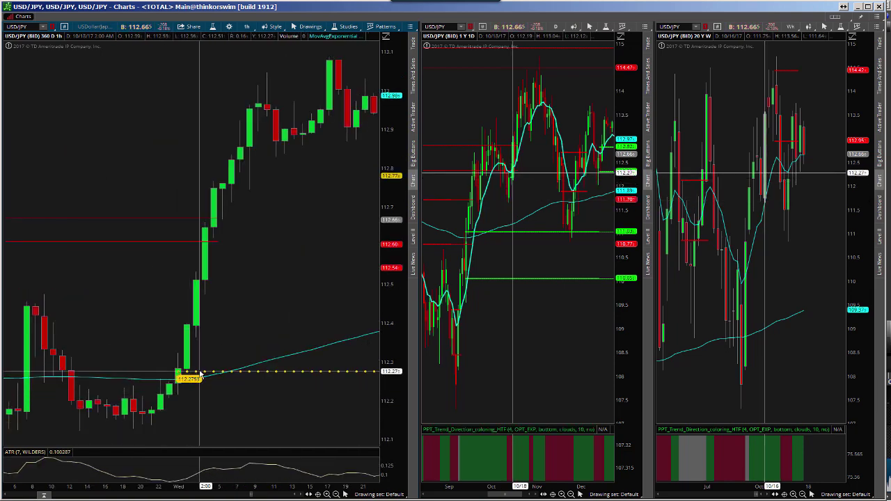
{"action": "scroll", "coordinate": [201, 376], "scroll_direction": "down", "scroll_amount": 9}
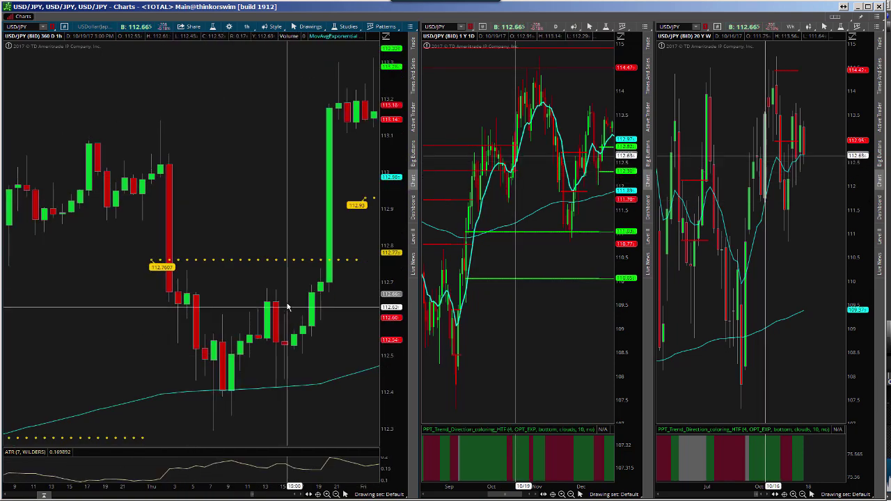
{"action": "scroll", "coordinate": [291, 303], "scroll_direction": "down", "scroll_amount": 3}
{"action": "scroll", "coordinate": [278, 206], "scroll_direction": "down", "scroll_amount": 3}
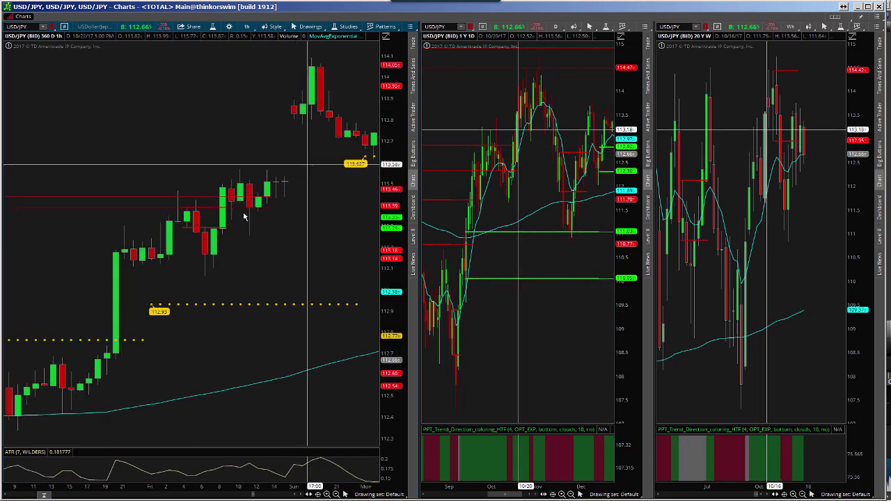
Step: Examine the hourly moves from October 22 to 27, 2017 against the red zone, green zone and dotted levels
{"action": "scroll", "coordinate": [229, 216], "scroll_direction": "down", "scroll_amount": 5}
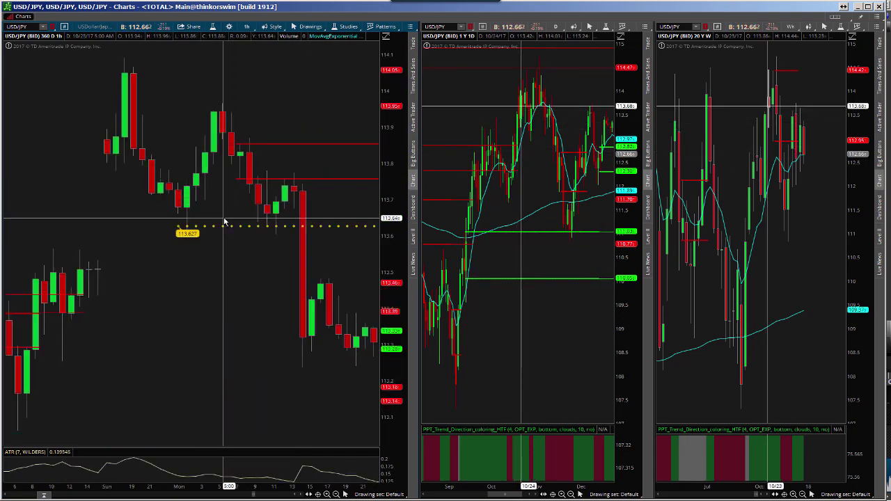
{"action": "scroll", "coordinate": [224, 221], "scroll_direction": "down", "scroll_amount": 5}
{"action": "scroll", "coordinate": [283, 193], "scroll_direction": "down", "scroll_amount": 5}
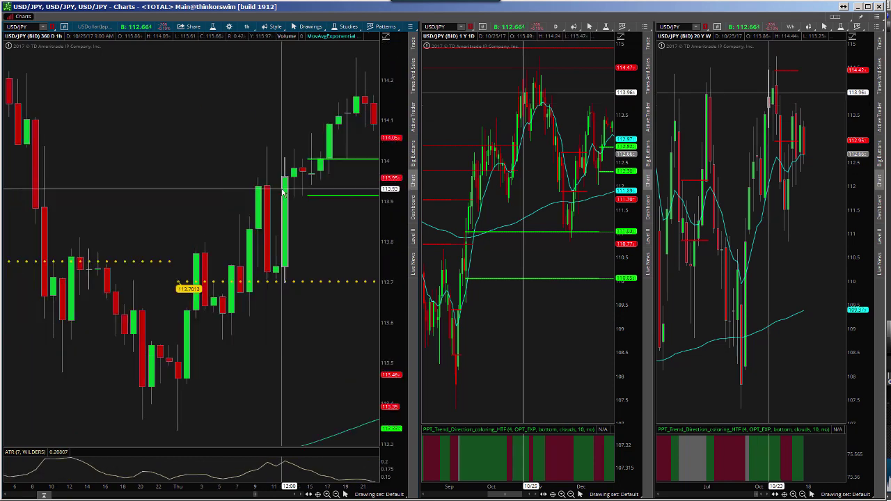
{"action": "scroll", "coordinate": [352, 170], "scroll_direction": "down", "scroll_amount": 2}
{"action": "scroll", "coordinate": [352, 169], "scroll_direction": "down", "scroll_amount": 6}
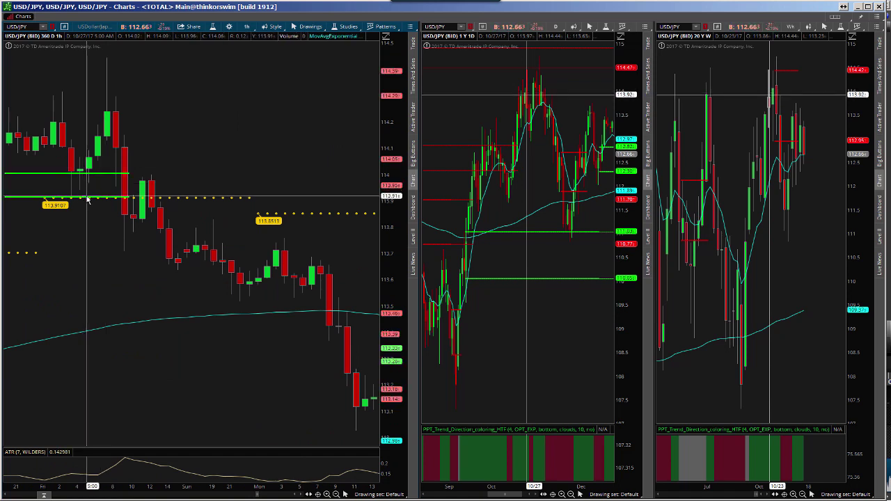
Step: Review the hourly price action from October 30 to November 6, 2017 around the green and red zones and dotted levels
{"action": "scroll", "coordinate": [87, 199], "scroll_direction": "down", "scroll_amount": 10}
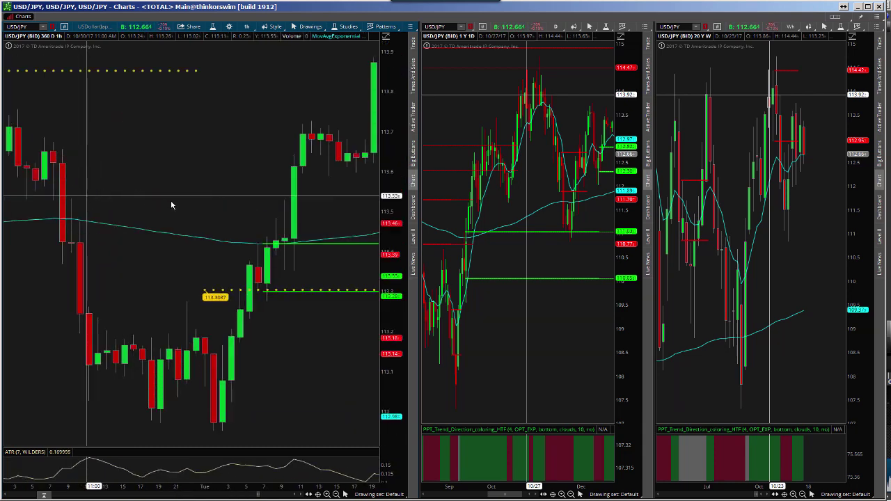
{"action": "scroll", "coordinate": [365, 295], "scroll_direction": "down", "scroll_amount": 6}
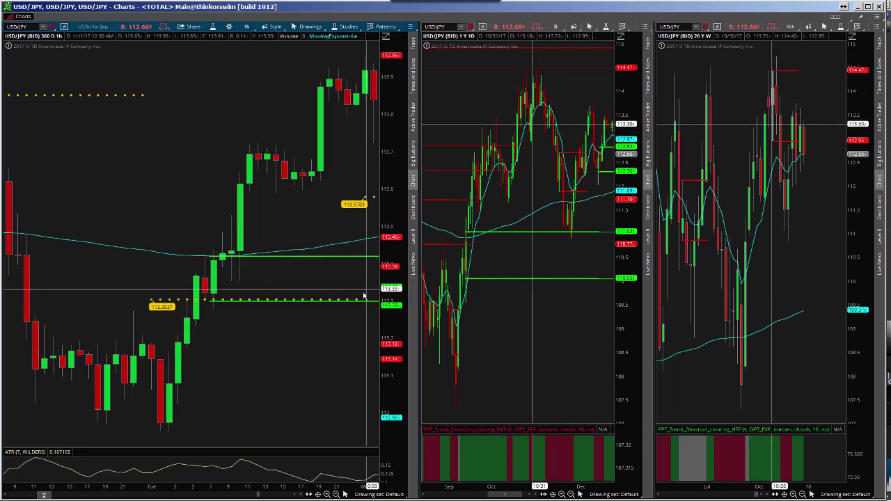
{"action": "scroll", "coordinate": [363, 295], "scroll_direction": "down", "scroll_amount": 8}
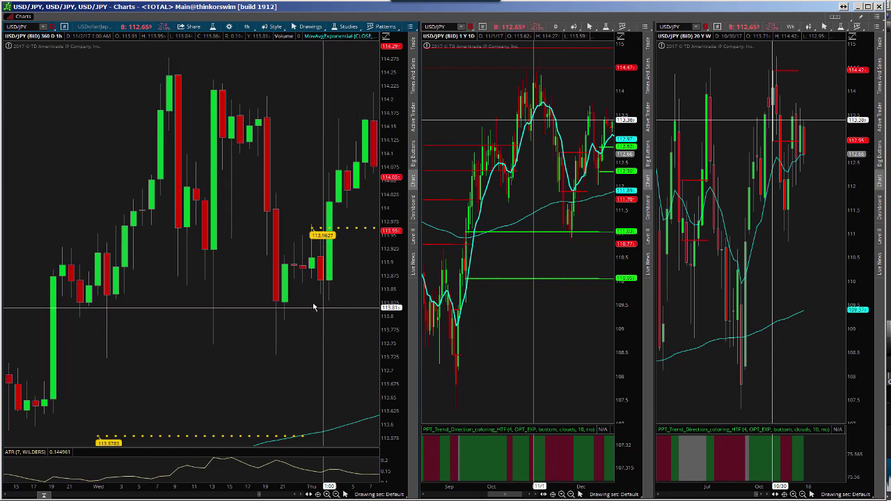
{"action": "scroll", "coordinate": [314, 306], "scroll_direction": "down", "scroll_amount": 8}
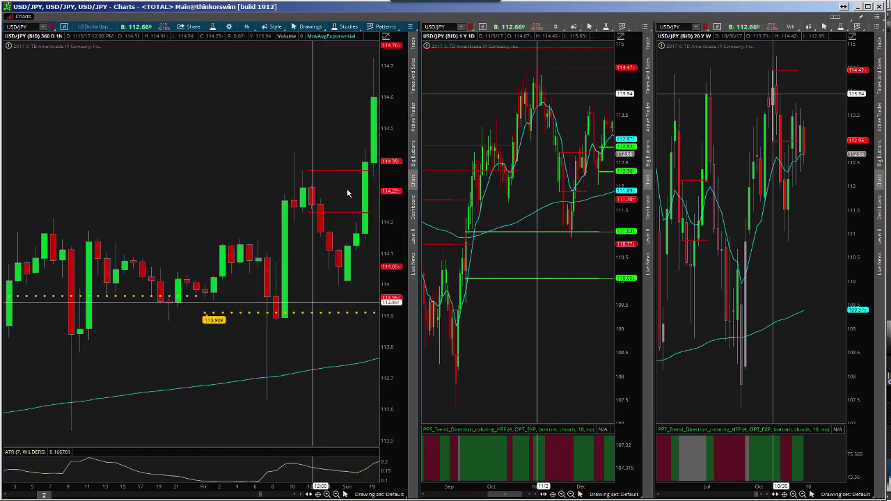
{"action": "scroll", "coordinate": [345, 188], "scroll_direction": "down", "scroll_amount": 8}
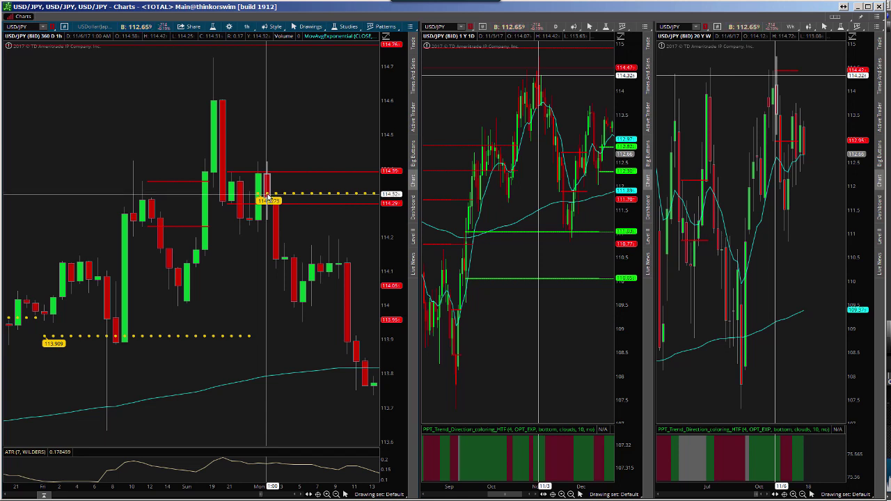
Step: Examine how hourly price behaves at the red and green zones and dotted levels from November 6 to 14, 2017
{"action": "scroll", "coordinate": [268, 198], "scroll_direction": "down", "scroll_amount": 10}
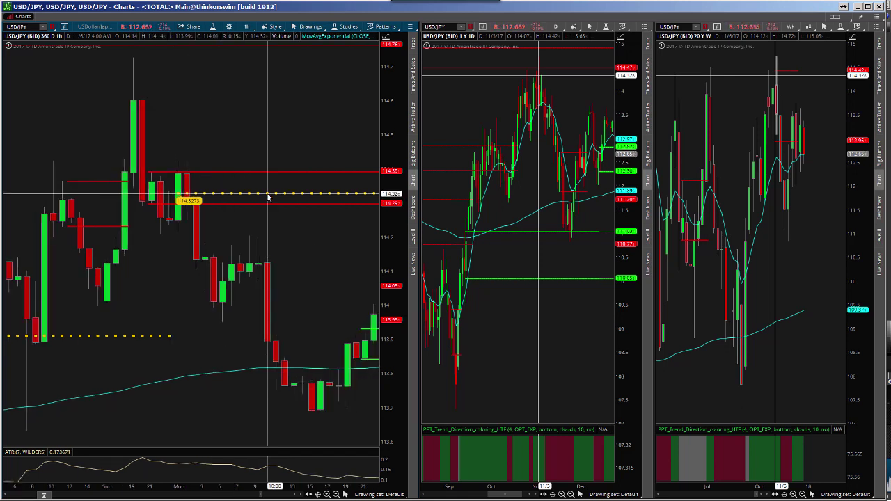
{"action": "scroll", "coordinate": [268, 198], "scroll_direction": "down", "scroll_amount": 10}
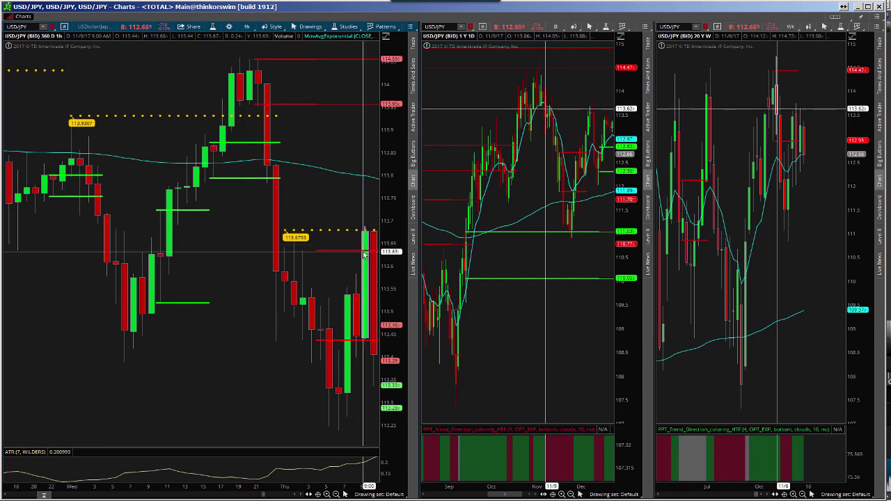
{"action": "scroll", "coordinate": [361, 255], "scroll_direction": "down", "scroll_amount": 5}
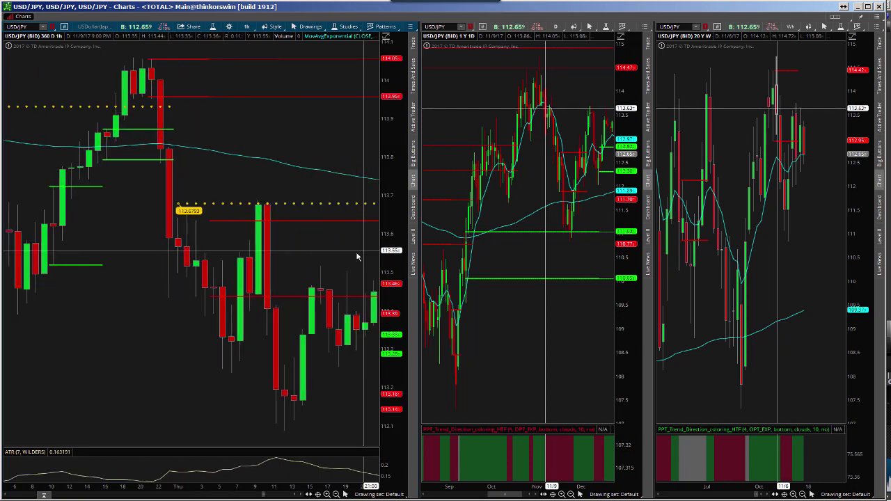
{"action": "scroll", "coordinate": [360, 252], "scroll_direction": "down", "scroll_amount": 6}
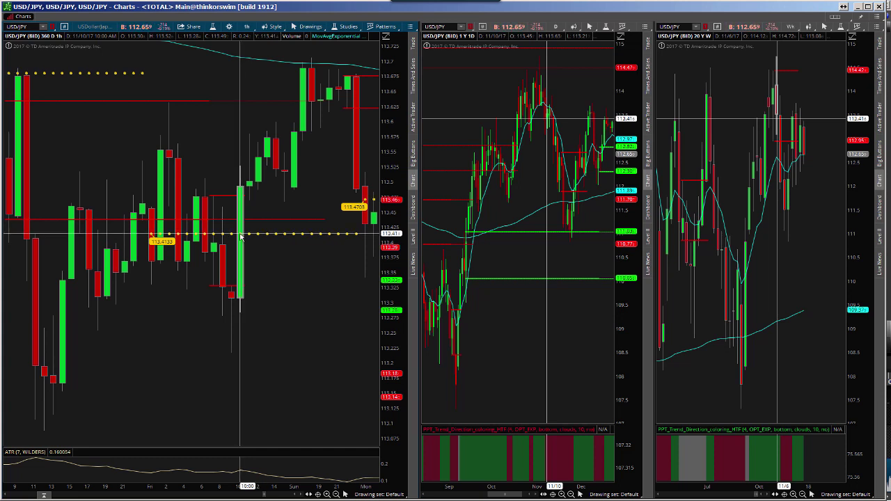
{"action": "scroll", "coordinate": [237, 76], "scroll_direction": "down", "scroll_amount": 3}
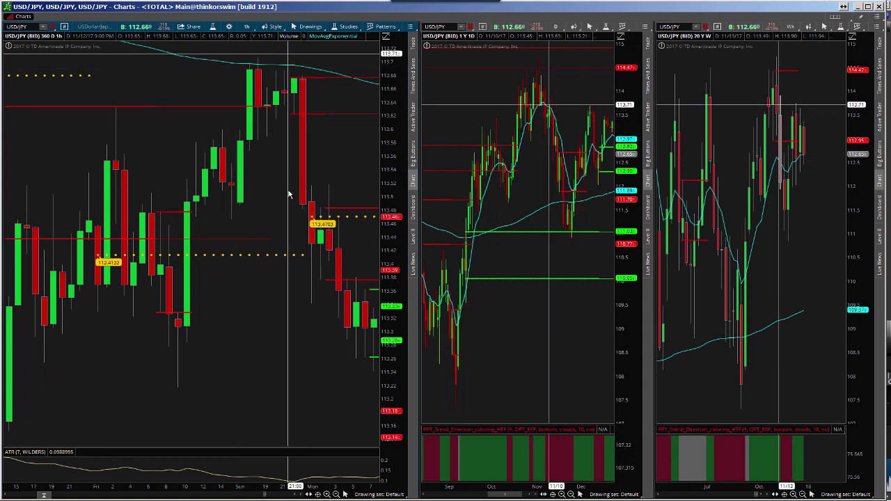
{"action": "scroll", "coordinate": [288, 209], "scroll_direction": "down", "scroll_amount": 5}
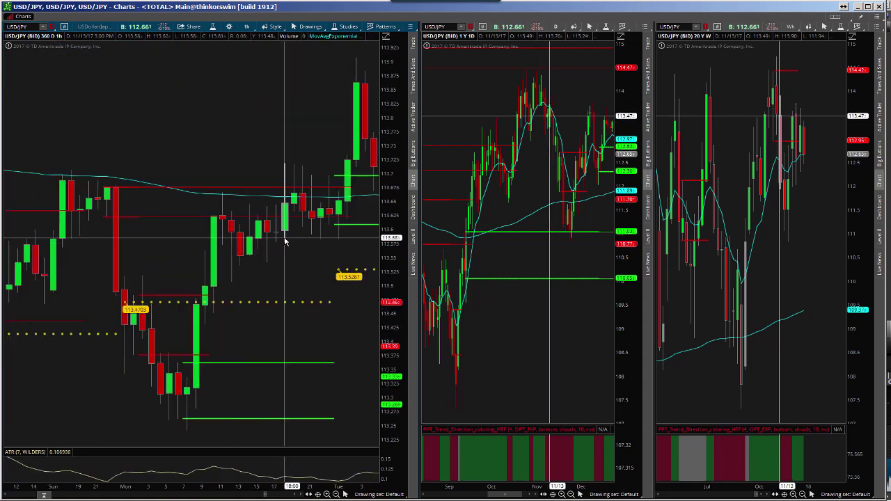
{"action": "scroll", "coordinate": [285, 241], "scroll_direction": "down", "scroll_amount": 1}
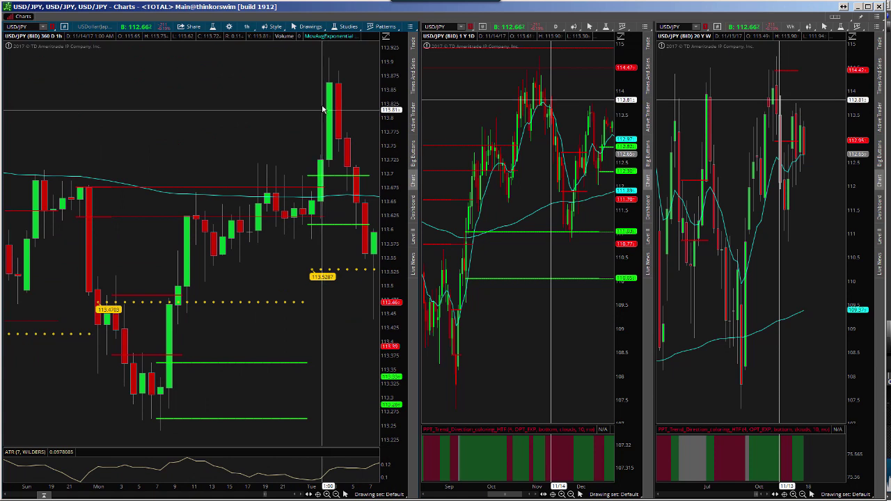
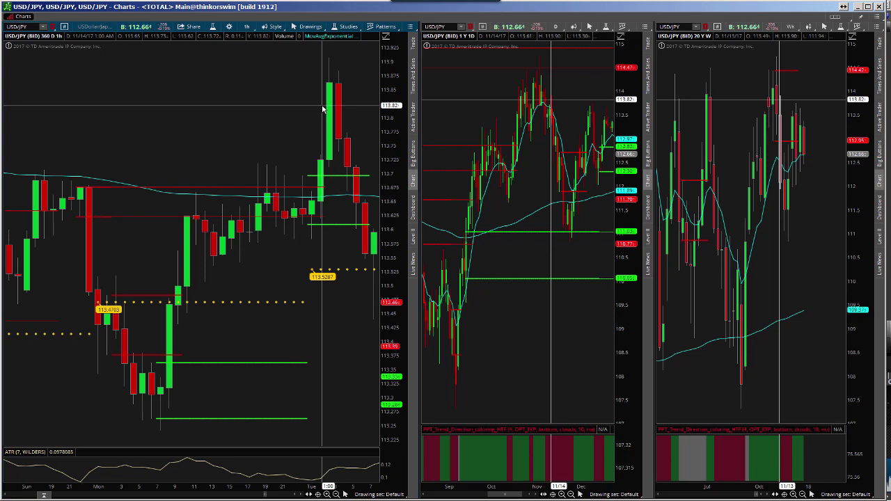
Step: Review the hourly price action from November 14 to 20, 2017 around the red and green zones and dotted levels
{"action": "scroll", "coordinate": [312, 132], "scroll_direction": "down", "scroll_amount": 3}
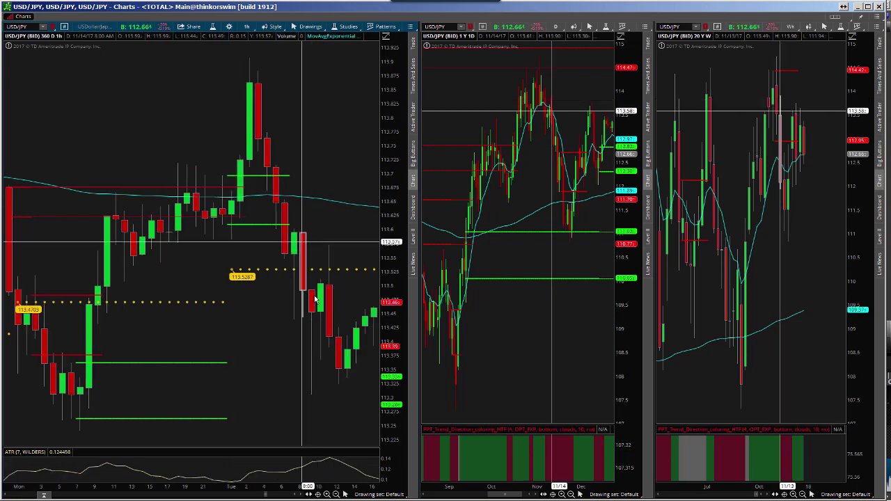
{"action": "scroll", "coordinate": [313, 294], "scroll_direction": "down", "scroll_amount": 4}
{"action": "scroll", "coordinate": [317, 275], "scroll_direction": "down", "scroll_amount": 4}
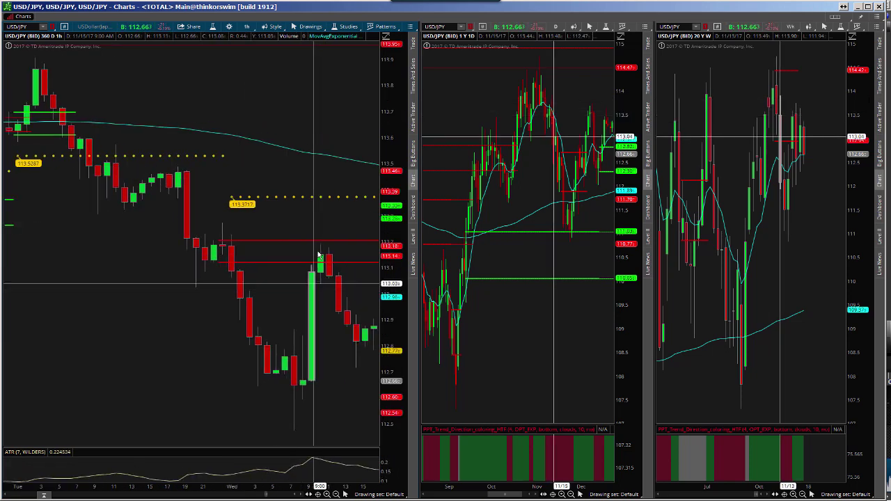
{"action": "scroll", "coordinate": [318, 255], "scroll_direction": "down", "scroll_amount": 5}
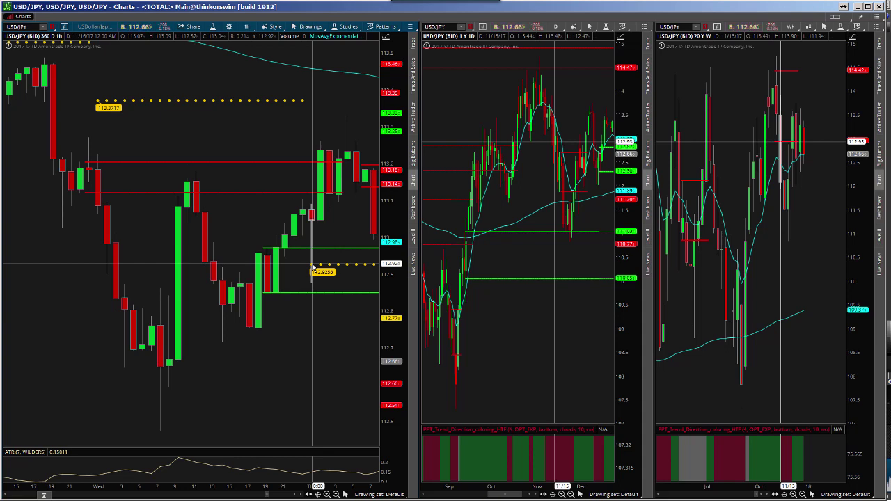
{"action": "scroll", "coordinate": [312, 268], "scroll_direction": "right", "scroll_amount": 4}
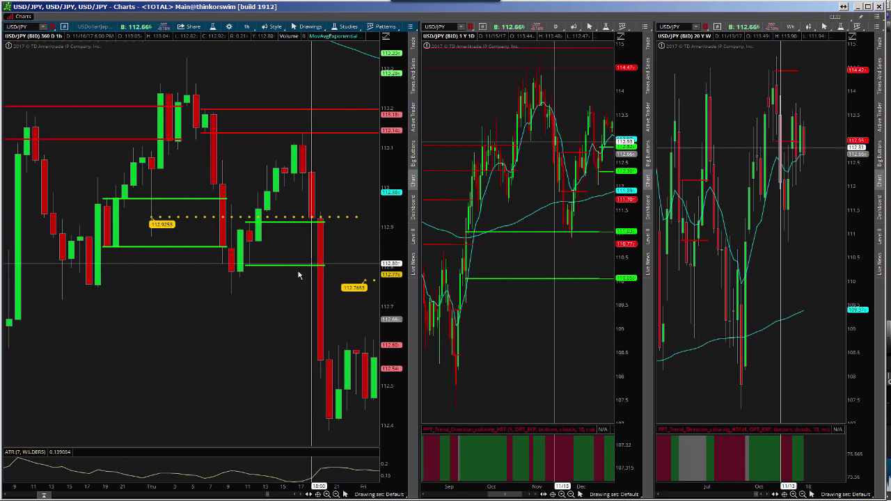
{"action": "scroll", "coordinate": [312, 268], "scroll_direction": "right", "scroll_amount": 4}
{"action": "scroll", "coordinate": [297, 270], "scroll_direction": "right", "scroll_amount": 5}
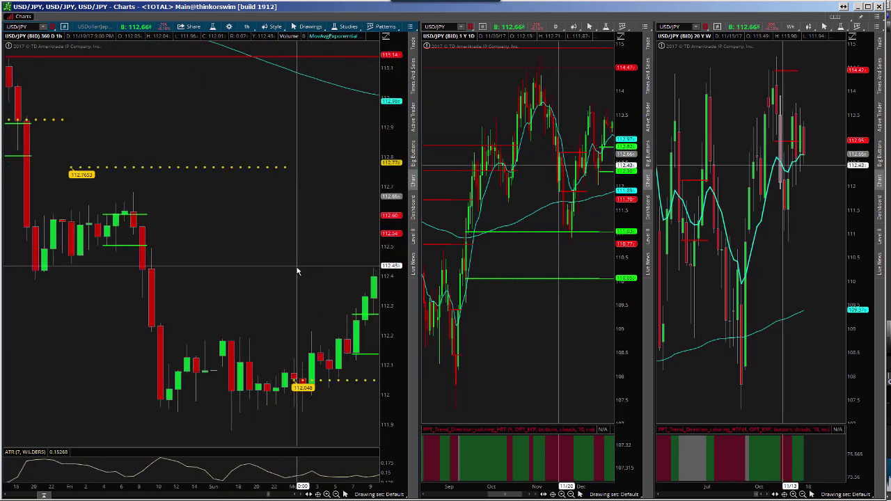
Step: Examine how hourly price behaves at the red zones, green zones and dotted levels from November 21 to 27, 2017
{"action": "scroll", "coordinate": [297, 270], "scroll_direction": "right", "scroll_amount": 5}
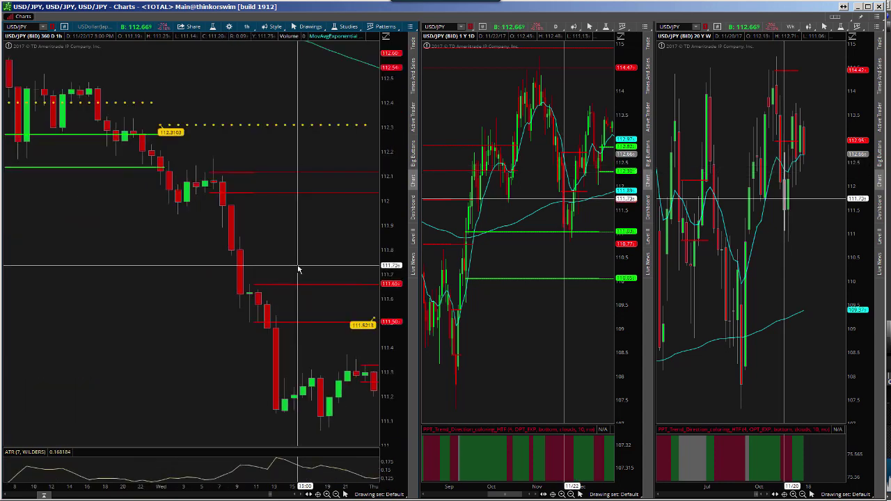
{"action": "scroll", "coordinate": [330, 268], "scroll_direction": "right", "scroll_amount": 5}
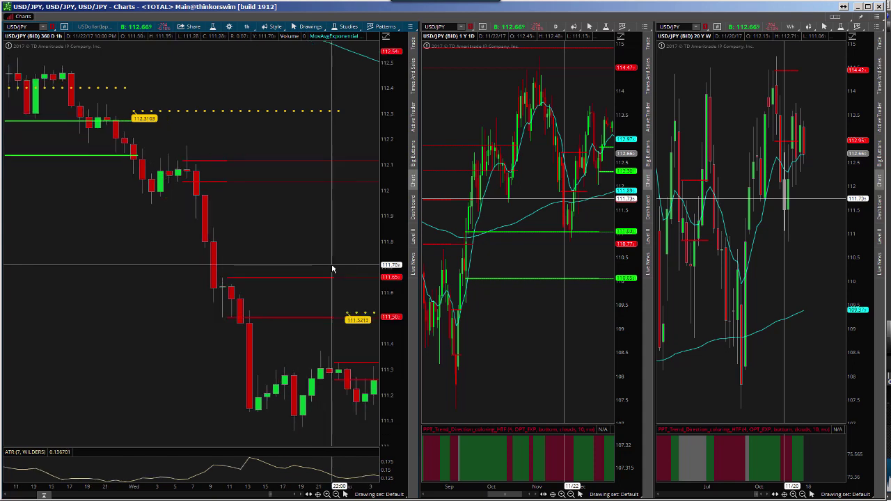
{"action": "scroll", "coordinate": [355, 318], "scroll_direction": "right", "scroll_amount": 5}
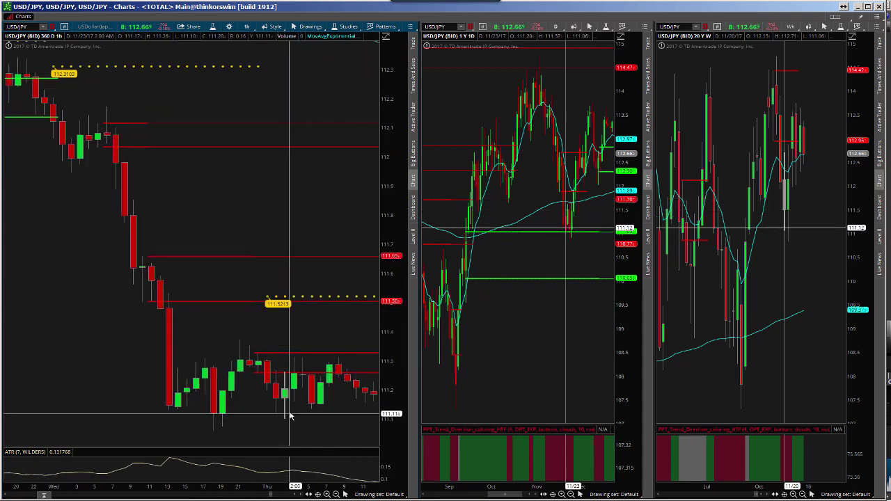
{"action": "scroll", "coordinate": [293, 410], "scroll_direction": "right", "scroll_amount": 5}
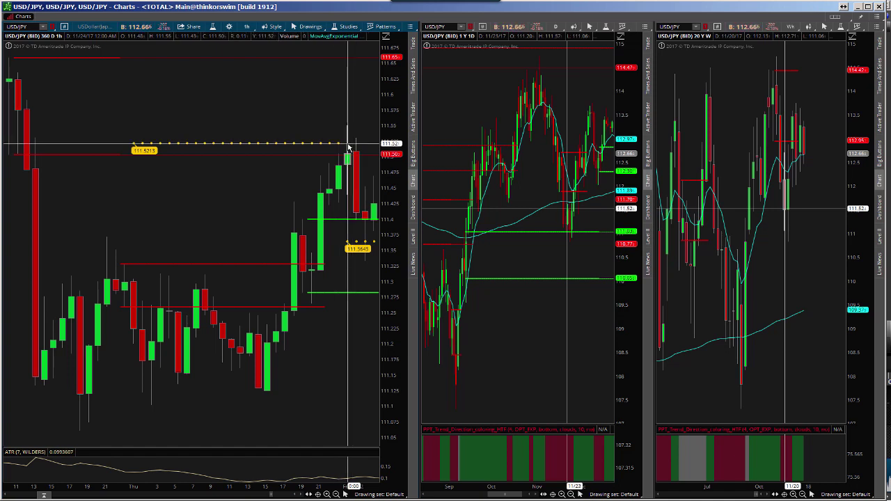
{"action": "left_click_drag", "start_coordinate": [348, 146], "coordinate": [233, 130]}
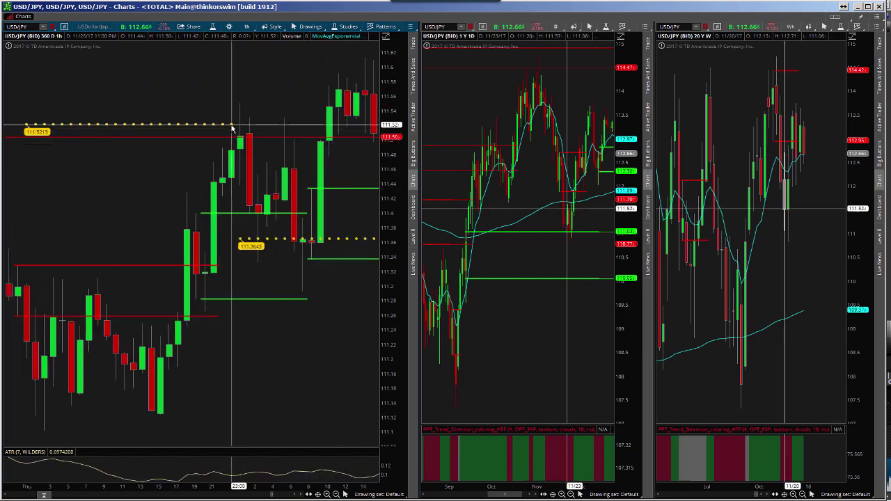
{"action": "scroll", "coordinate": [232, 129], "scroll_direction": "down", "scroll_amount": 5}
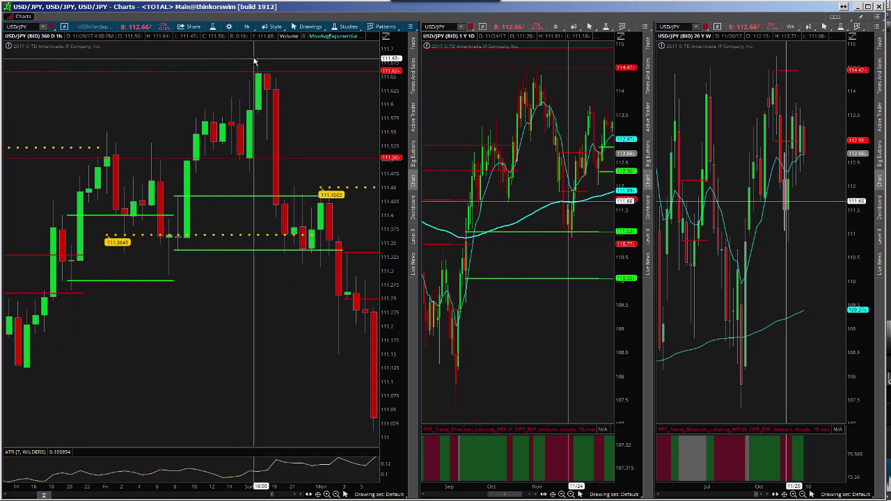
{"action": "scroll", "coordinate": [254, 61], "scroll_direction": "down", "scroll_amount": 3}
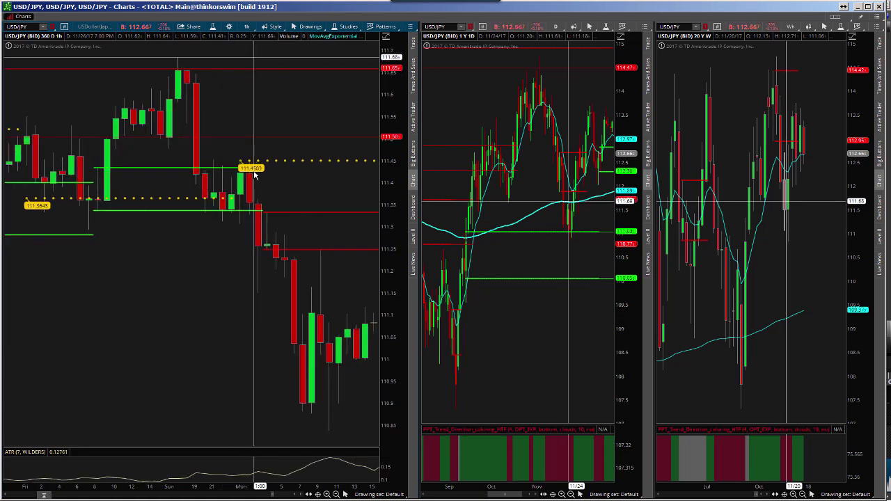
Step: Compare the hourly moves of November 27 to 29, 2017 with the overlapping red and green zones and dotted levels
{"action": "scroll", "coordinate": [299, 418], "scroll_direction": "down", "scroll_amount": 8}
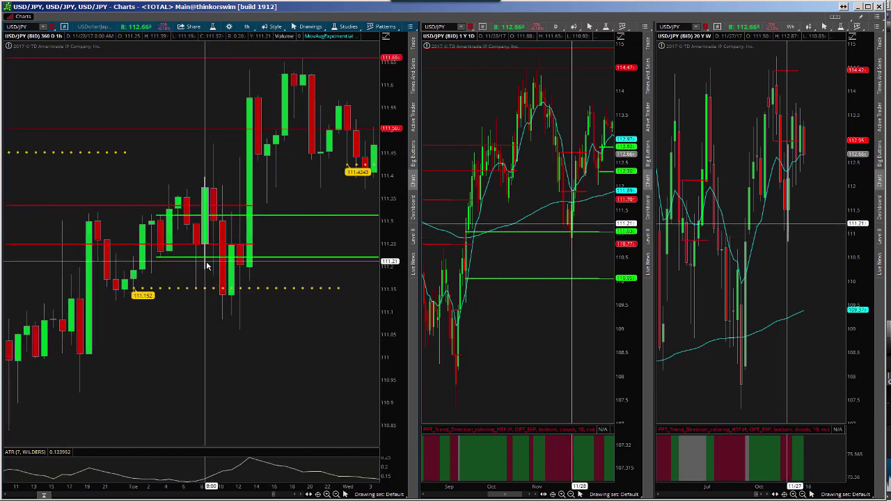
{"action": "scroll", "coordinate": [223, 261], "scroll_direction": "down", "scroll_amount": 5}
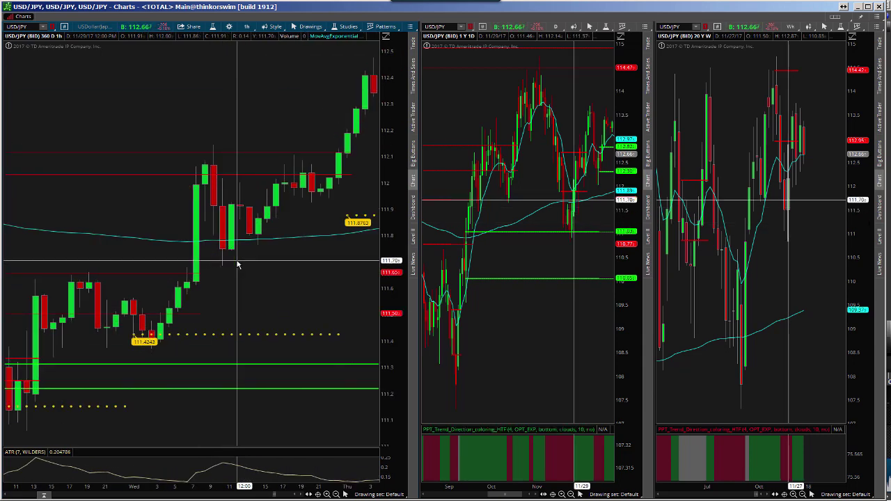
{"action": "scroll", "coordinate": [209, 327], "scroll_direction": "up", "scroll_amount": 4}
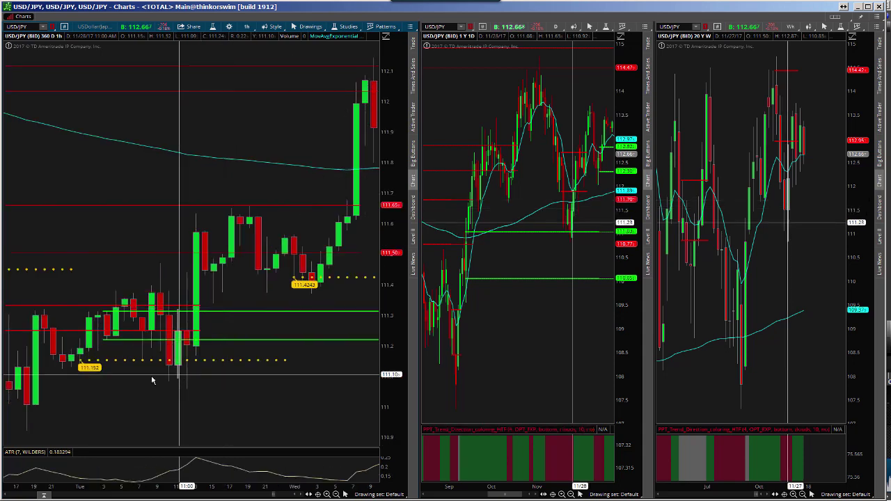
{"action": "scroll", "coordinate": [132, 387], "scroll_direction": "up", "scroll_amount": 4}
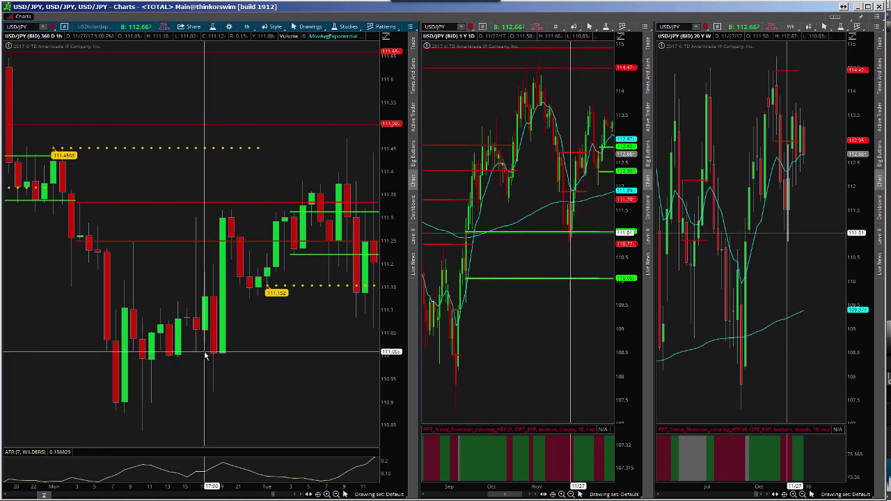
{"action": "scroll", "coordinate": [204, 354], "scroll_direction": "down", "scroll_amount": 3}
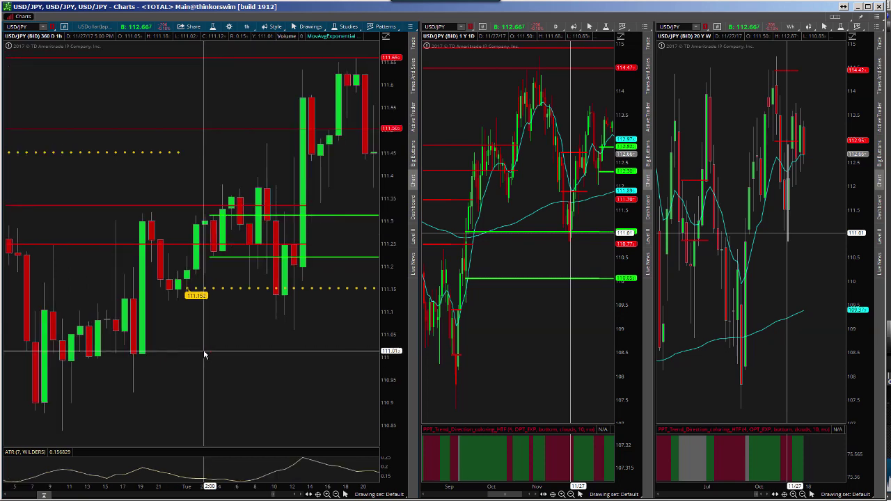
{"action": "scroll", "coordinate": [234, 341], "scroll_direction": "down", "scroll_amount": 3}
{"action": "scroll", "coordinate": [235, 327], "scroll_direction": "down", "scroll_amount": 3}
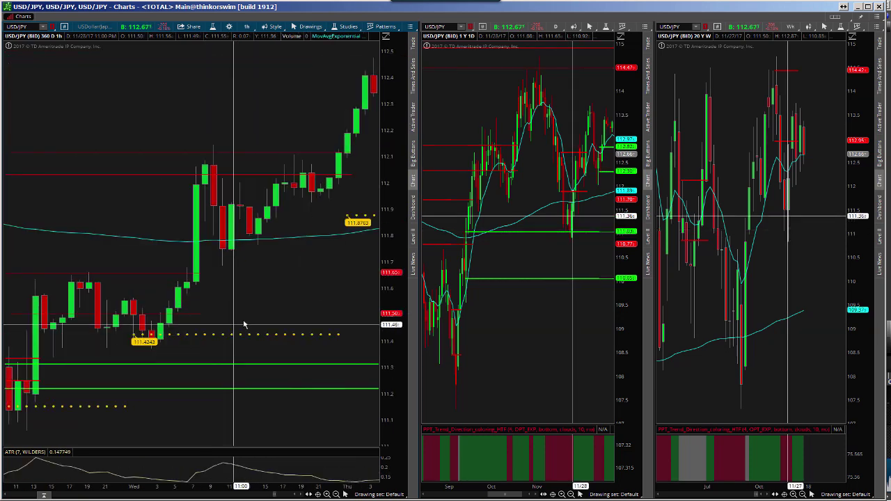
Step: Review the hourly price action from November 30 to December 5, 2017 around the zones, dotted levels and moving average
{"action": "scroll", "coordinate": [243, 322], "scroll_direction": "down", "scroll_amount": 3}
{"action": "scroll", "coordinate": [245, 321], "scroll_direction": "down", "scroll_amount": 6}
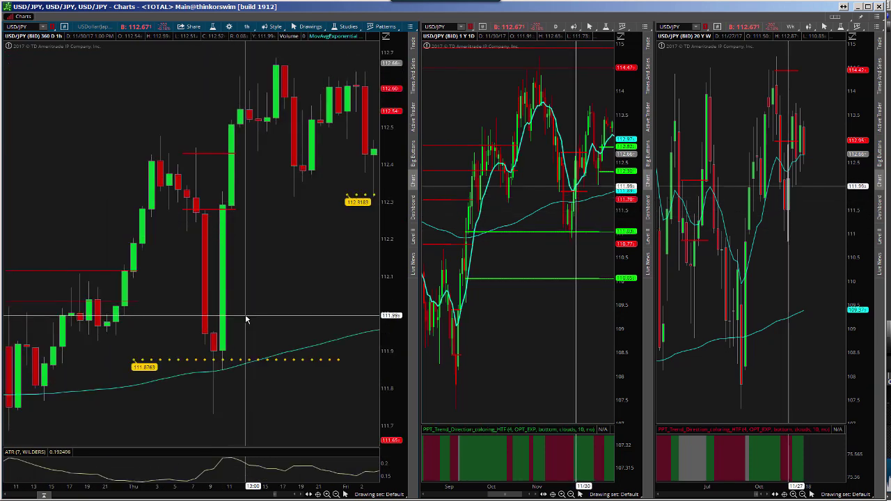
{"action": "scroll", "coordinate": [251, 316], "scroll_direction": "down", "scroll_amount": 2}
{"action": "scroll", "coordinate": [251, 316], "scroll_direction": "down", "scroll_amount": 8}
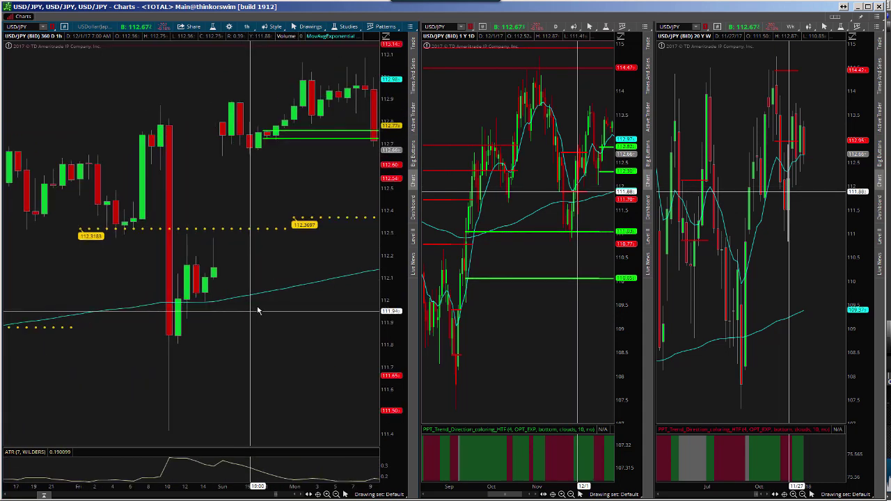
{"action": "scroll", "coordinate": [273, 291], "scroll_direction": "down", "scroll_amount": 6}
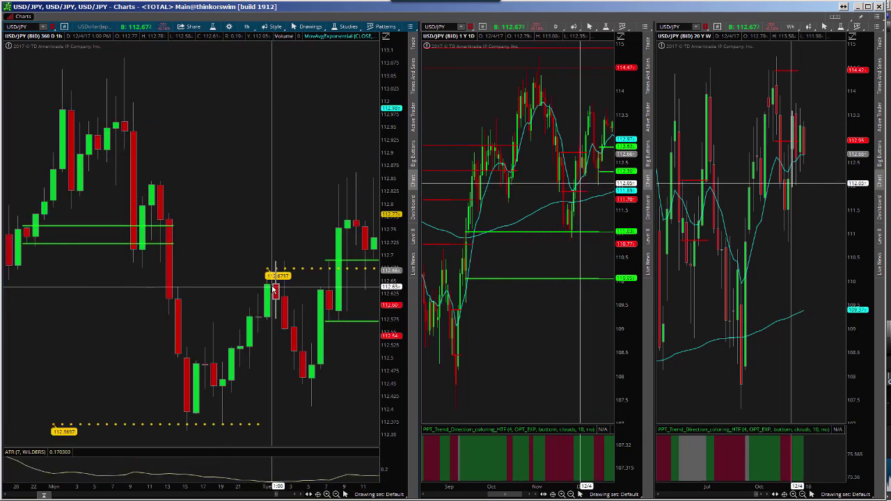
{"action": "scroll", "coordinate": [340, 264], "scroll_direction": "down", "scroll_amount": 2}
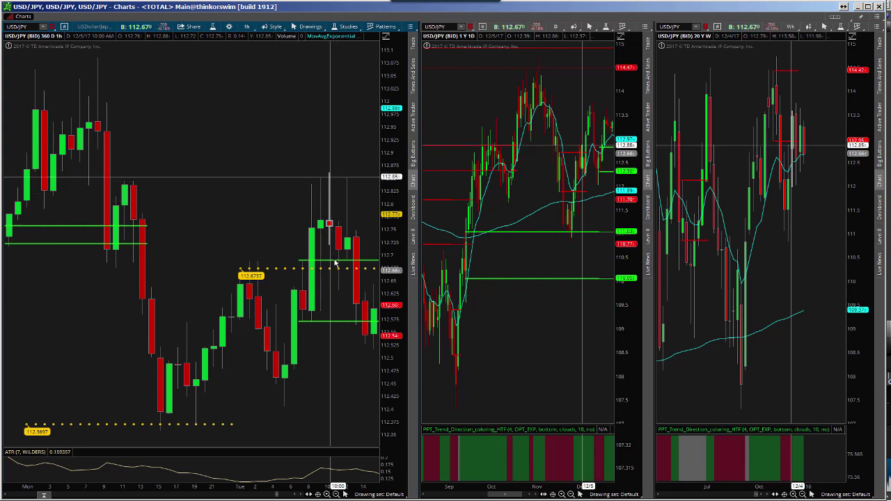
{"action": "scroll", "coordinate": [337, 272], "scroll_direction": "down", "scroll_amount": 3}
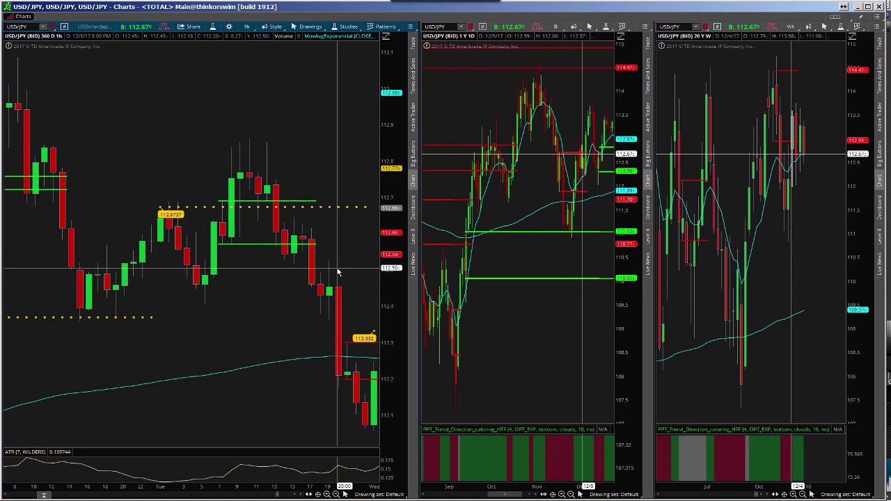
Step: Examine the hourly moves from December 6 to 10, 2017 against the red zones, green zones and dotted levels
{"action": "scroll", "coordinate": [335, 274], "scroll_direction": "down", "scroll_amount": 3}
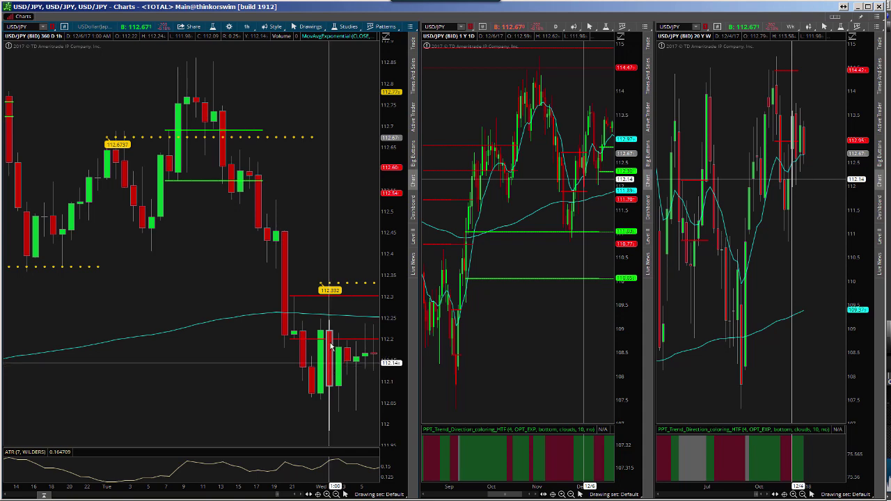
{"action": "scroll", "coordinate": [332, 341], "scroll_direction": "down", "scroll_amount": 10}
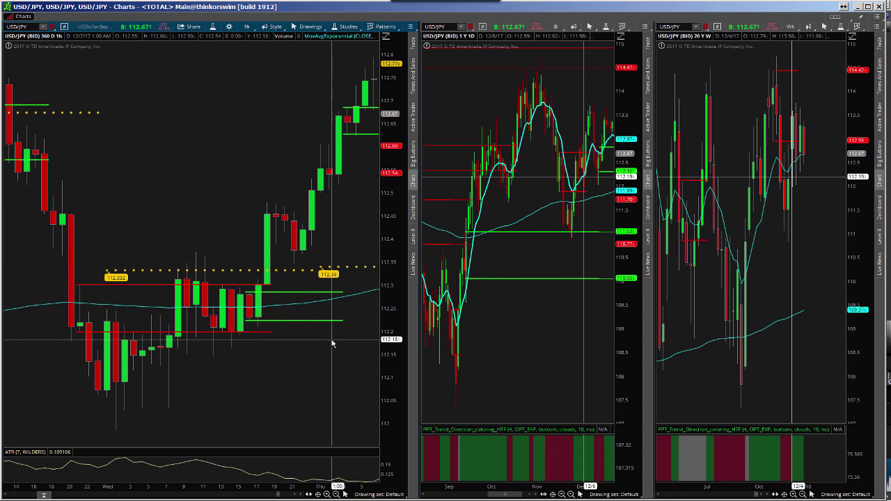
{"action": "scroll", "coordinate": [331, 339], "scroll_direction": "down", "scroll_amount": 8}
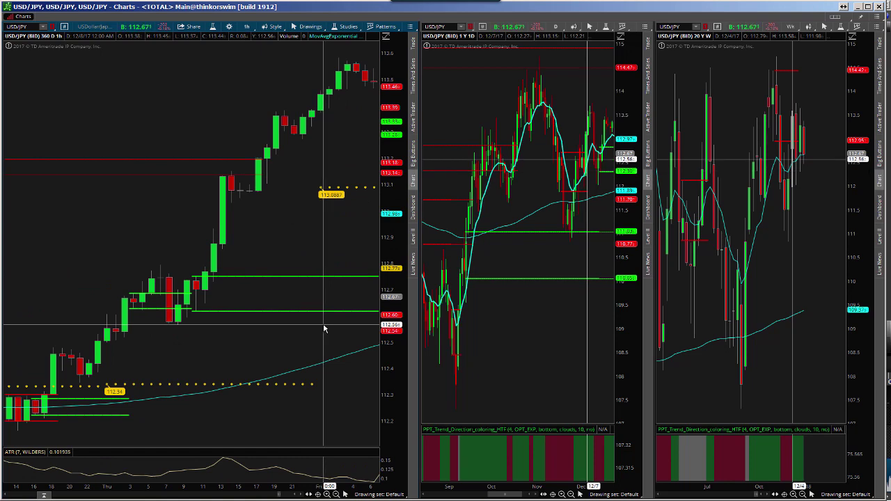
{"action": "scroll", "coordinate": [322, 327], "scroll_direction": "down", "scroll_amount": 8}
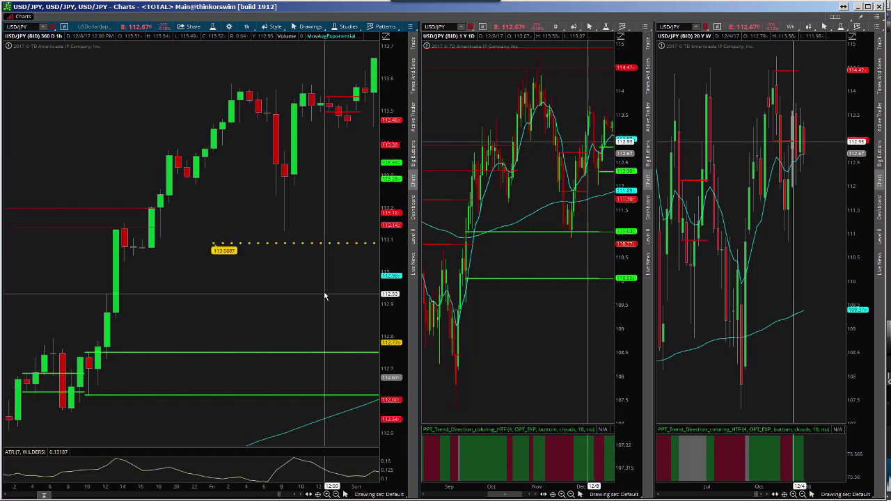
{"action": "scroll", "coordinate": [527, 313], "scroll_direction": "down", "scroll_amount": 5}
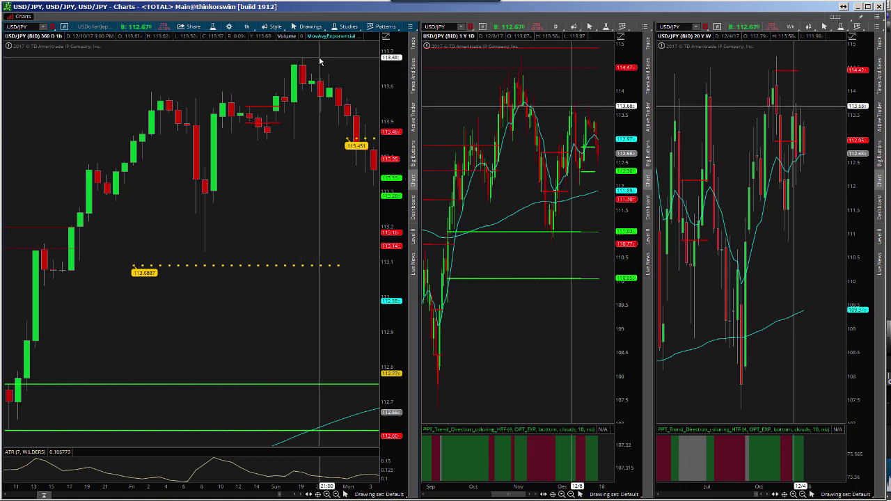
Step: Review the hourly price reaction at the dotted levels and red and green zones from December 11 to 13, 2017
{"action": "scroll", "coordinate": [321, 61], "scroll_direction": "up", "scroll_amount": 2}
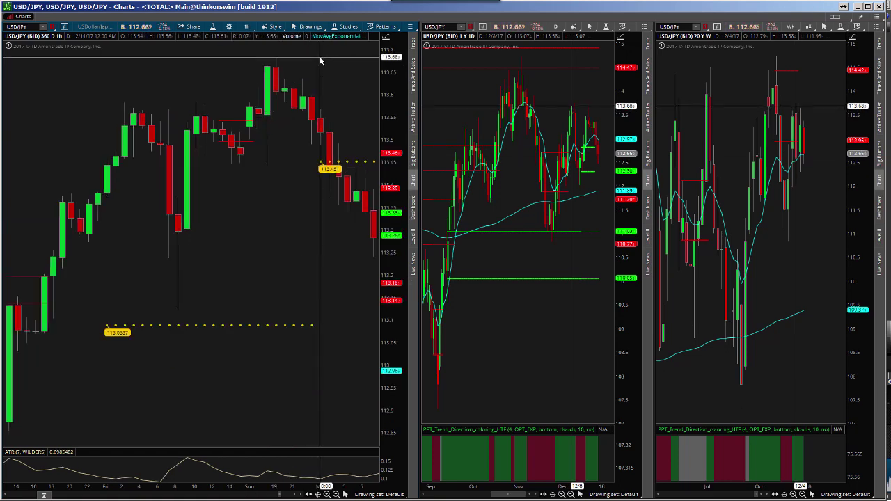
{"action": "scroll", "coordinate": [308, 140], "scroll_direction": "up", "scroll_amount": 2}
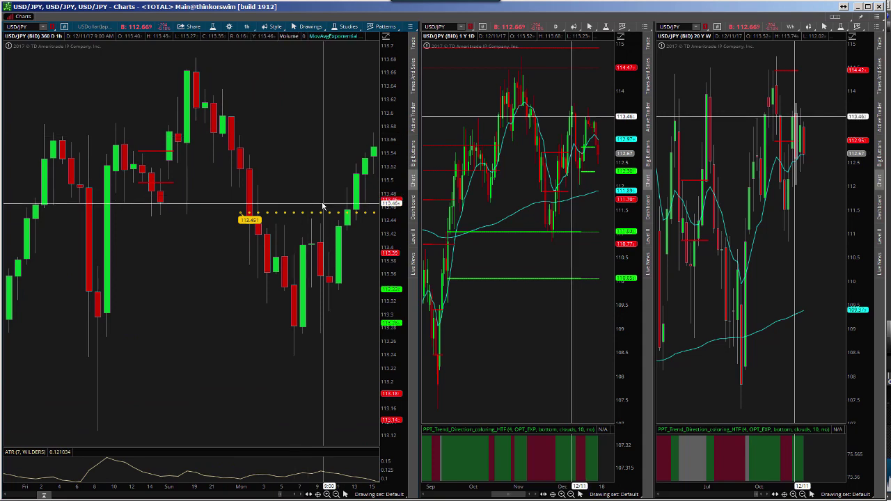
{"action": "scroll", "coordinate": [323, 208], "scroll_direction": "down", "scroll_amount": 5}
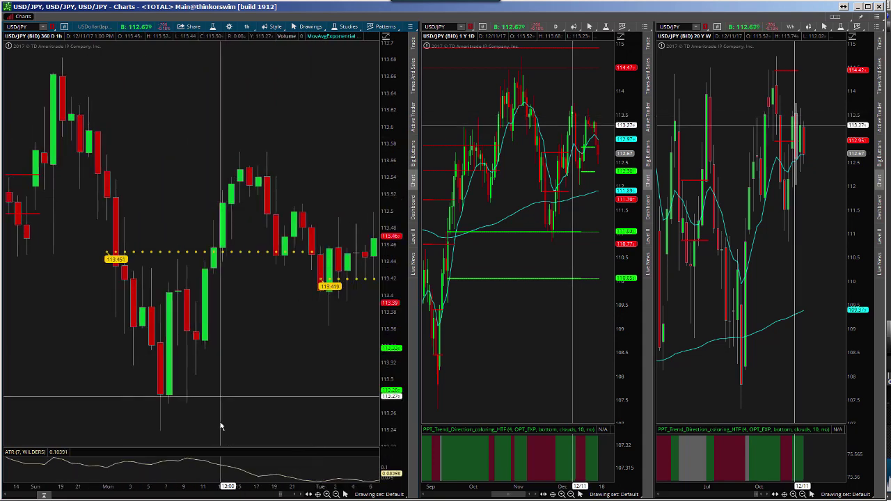
{"action": "scroll", "coordinate": [174, 430], "scroll_direction": "down", "scroll_amount": 7}
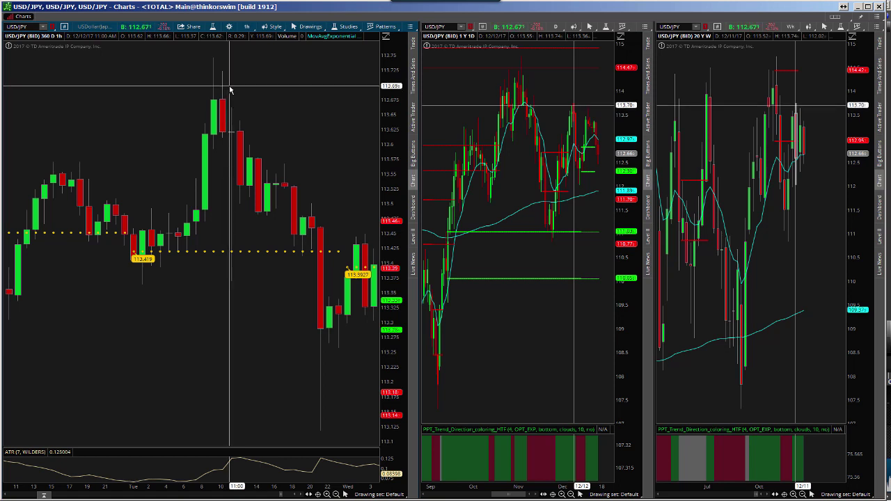
{"action": "scroll", "coordinate": [233, 132], "scroll_direction": "down", "scroll_amount": 5}
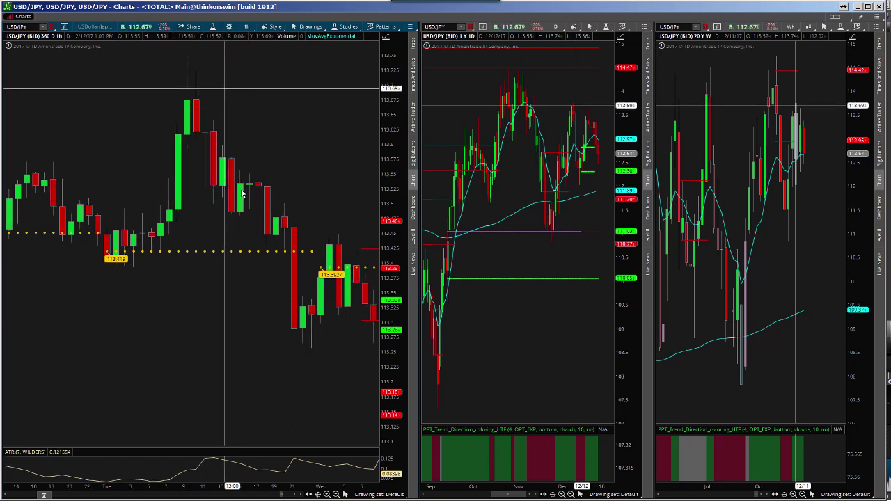
{"action": "scroll", "coordinate": [311, 429], "scroll_direction": "down", "scroll_amount": 3}
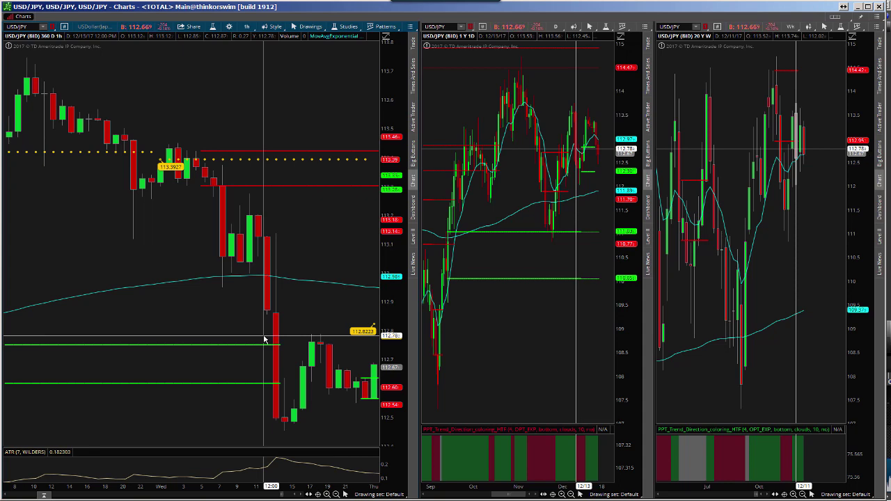
Step: Review the USD/JPY hourly price action from December 14 to 19, 2017 against the green zones, dotted levels and moving average
{"action": "scroll", "coordinate": [265, 339], "scroll_direction": "down", "scroll_amount": 3}
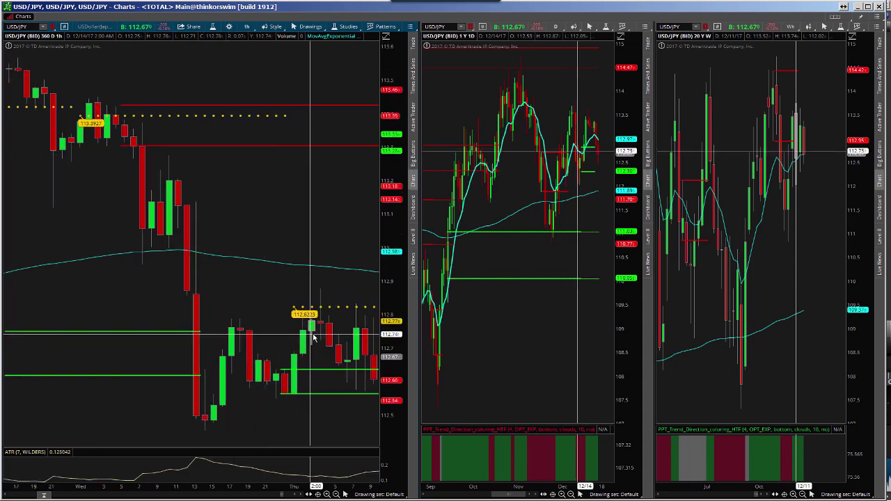
{"action": "scroll", "coordinate": [313, 341], "scroll_direction": "down", "scroll_amount": 5}
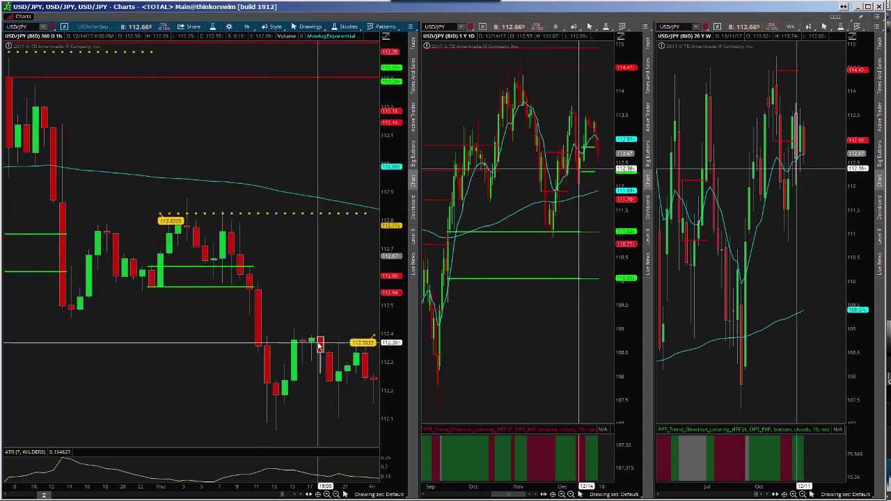
{"action": "scroll", "coordinate": [320, 345], "scroll_direction": "down", "scroll_amount": 4}
{"action": "scroll", "coordinate": [334, 337], "scroll_direction": "down", "scroll_amount": 5}
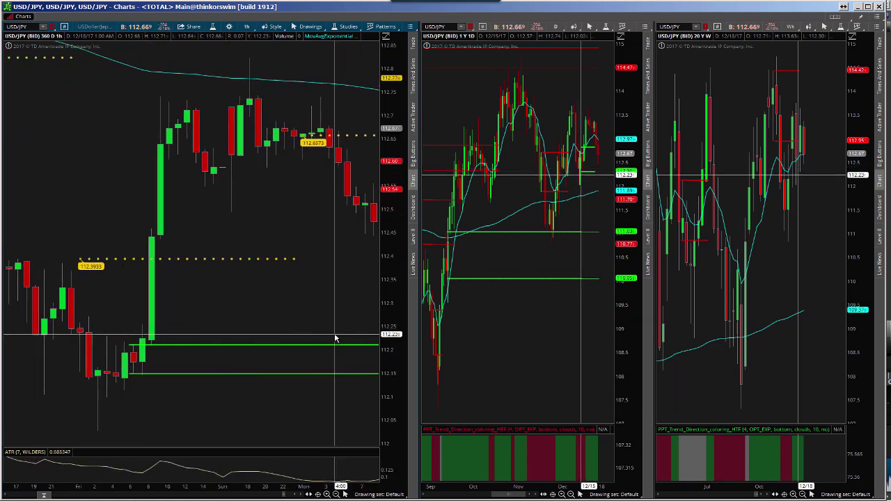
{"action": "scroll", "coordinate": [331, 298], "scroll_direction": "down", "scroll_amount": 5}
{"action": "scroll", "coordinate": [331, 285], "scroll_direction": "down", "scroll_amount": 6}
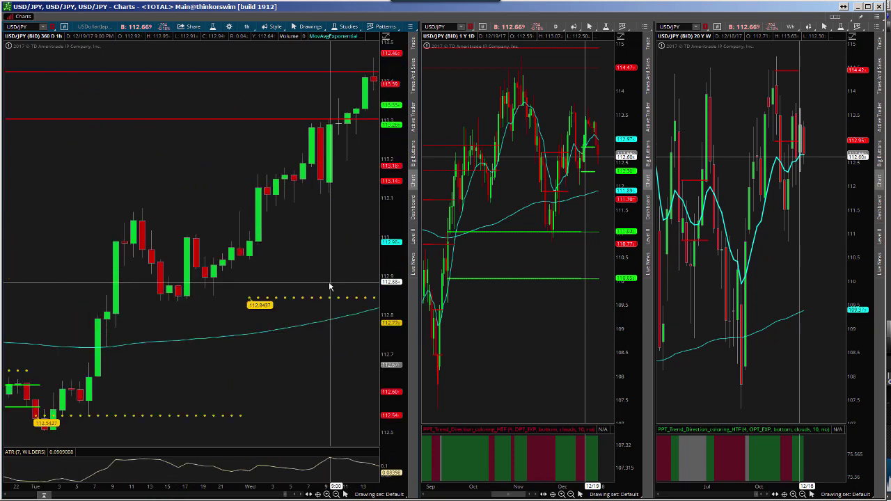
Step: Examine the hourly price reaction at the red zones, green zone and dotted levels from December 20 to 25, 2017
{"action": "scroll", "coordinate": [351, 150], "scroll_direction": "down", "scroll_amount": 6}
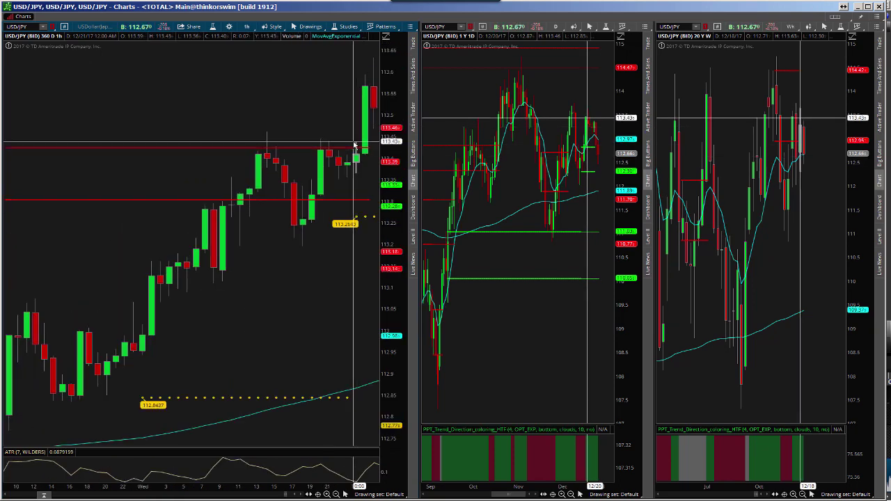
{"action": "scroll", "coordinate": [347, 142], "scroll_direction": "down", "scroll_amount": 5}
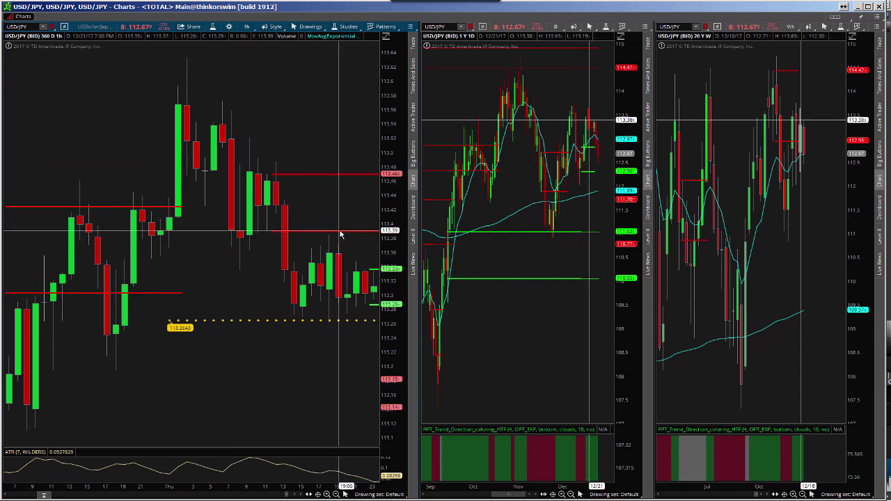
{"action": "scroll", "coordinate": [340, 235], "scroll_direction": "down", "scroll_amount": 2}
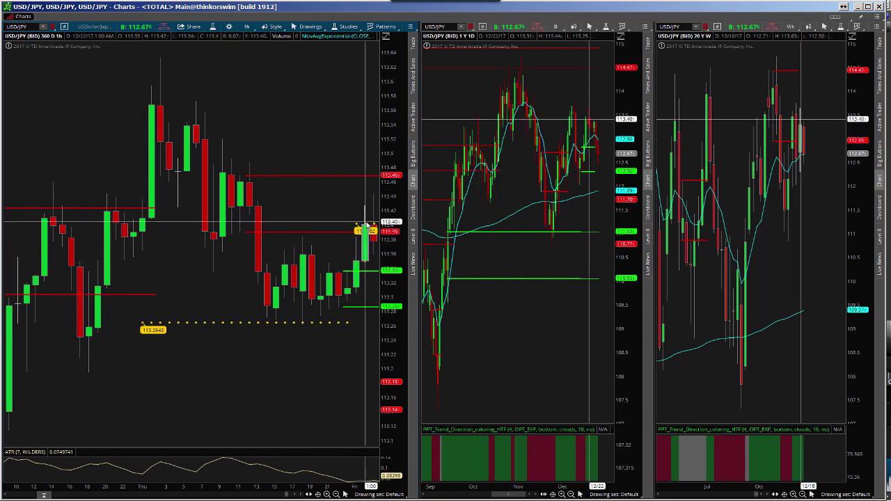
{"action": "left_click_drag", "start_coordinate": [367, 228], "coordinate": [318, 258]}
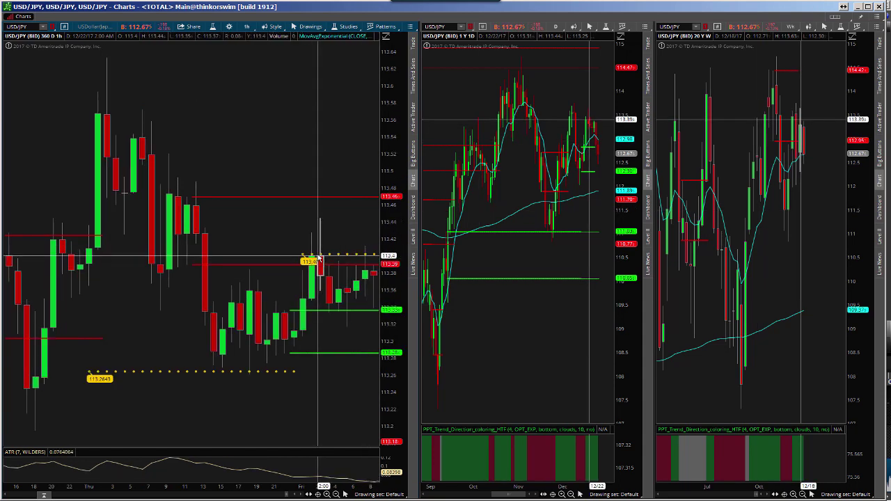
{"action": "scroll", "coordinate": [318, 258], "scroll_direction": "down", "scroll_amount": 10}
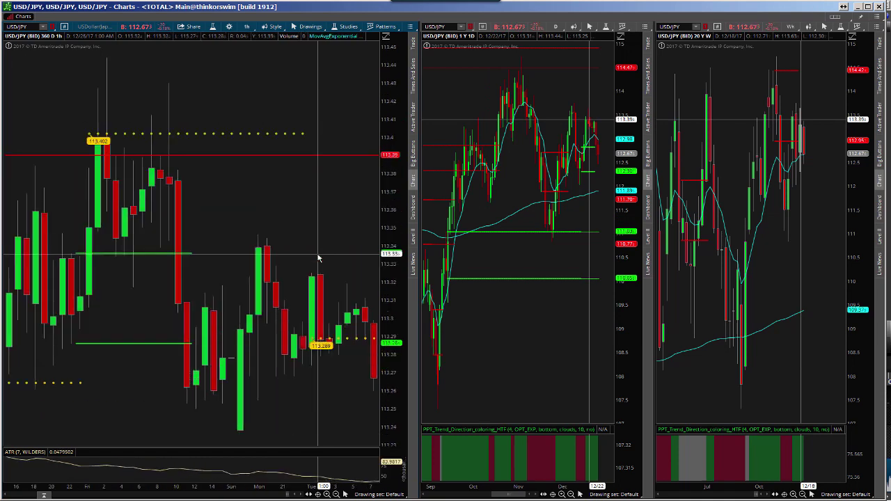
Step: Compare the hourly moves from December 26 to 29, 2017 with the dotted levels, red zones and moving average
{"action": "scroll", "coordinate": [318, 258], "scroll_direction": "down", "scroll_amount": 5}
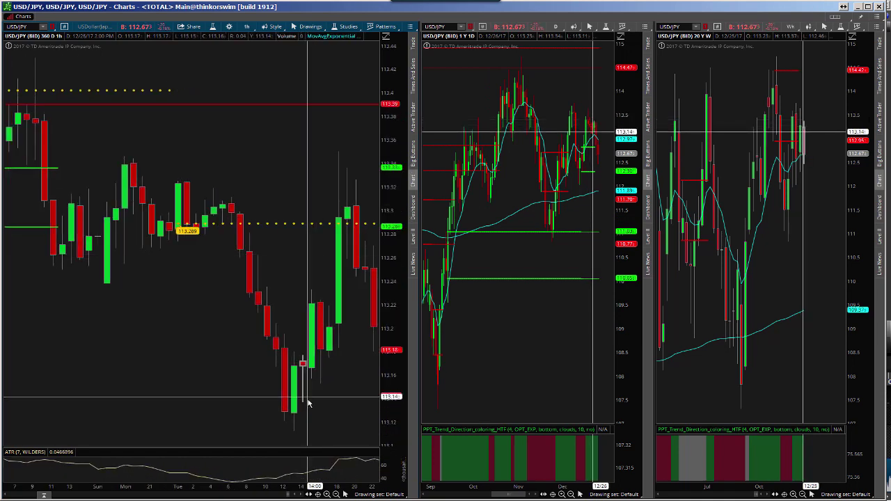
{"action": "scroll", "coordinate": [309, 403], "scroll_direction": "down", "scroll_amount": 5}
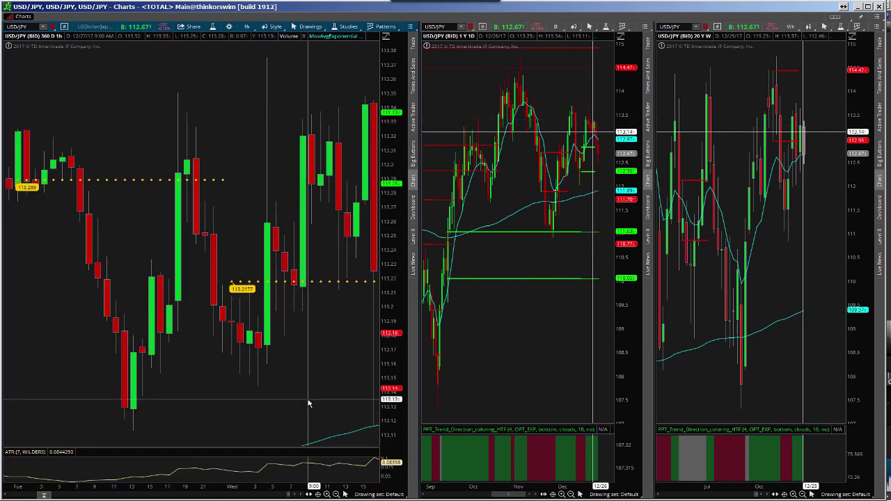
{"action": "scroll", "coordinate": [308, 404], "scroll_direction": "down", "scroll_amount": 5}
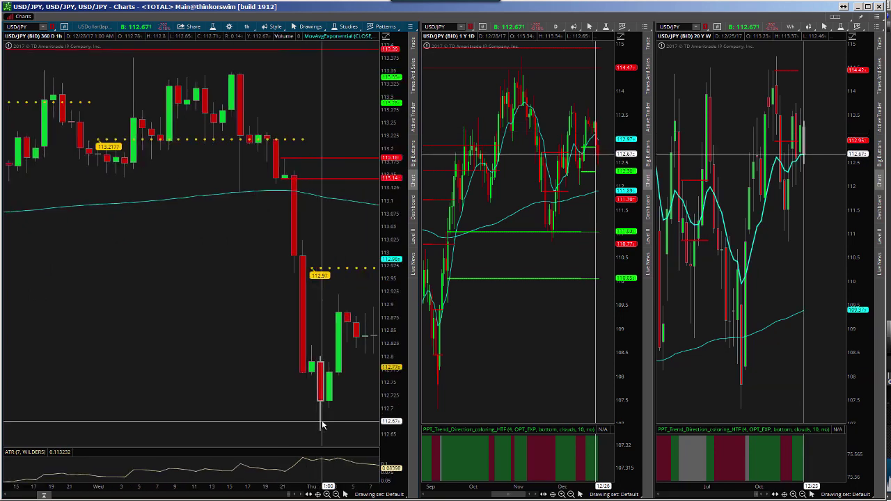
{"action": "scroll", "coordinate": [322, 424], "scroll_direction": "down", "scroll_amount": 5}
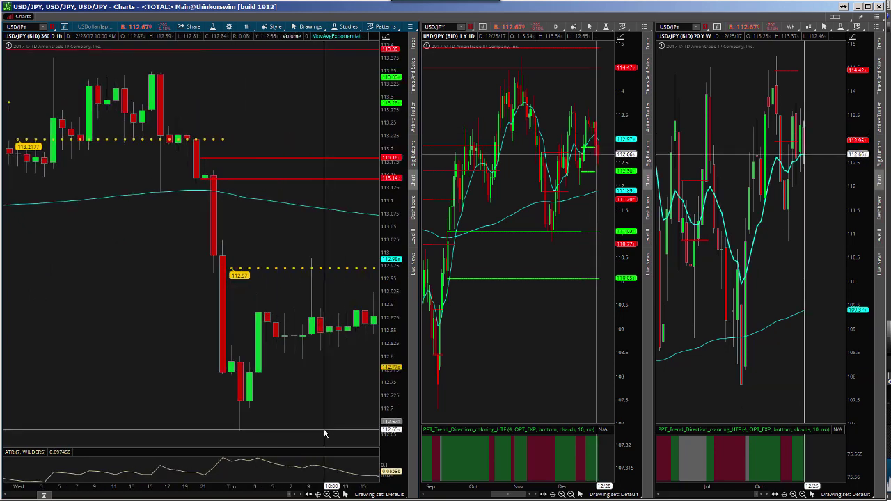
{"action": "scroll", "coordinate": [324, 433], "scroll_direction": "down", "scroll_amount": 6}
{"action": "scroll", "coordinate": [324, 433], "scroll_direction": "down", "scroll_amount": 5}
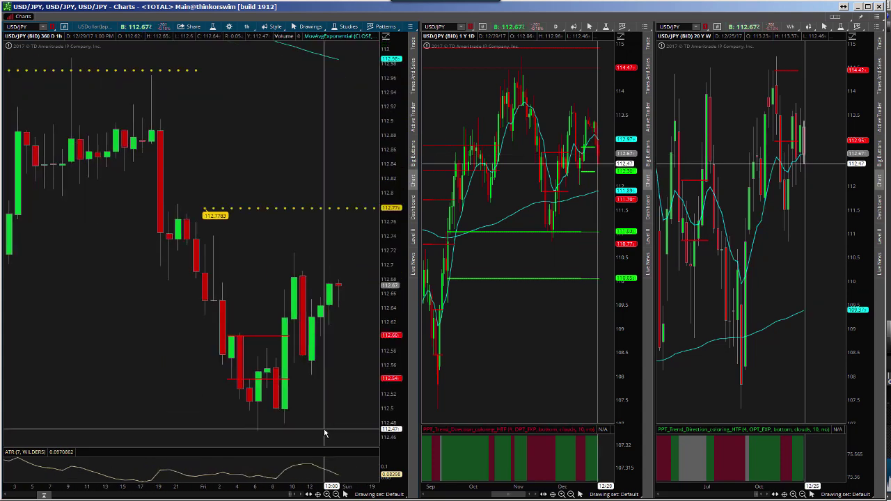